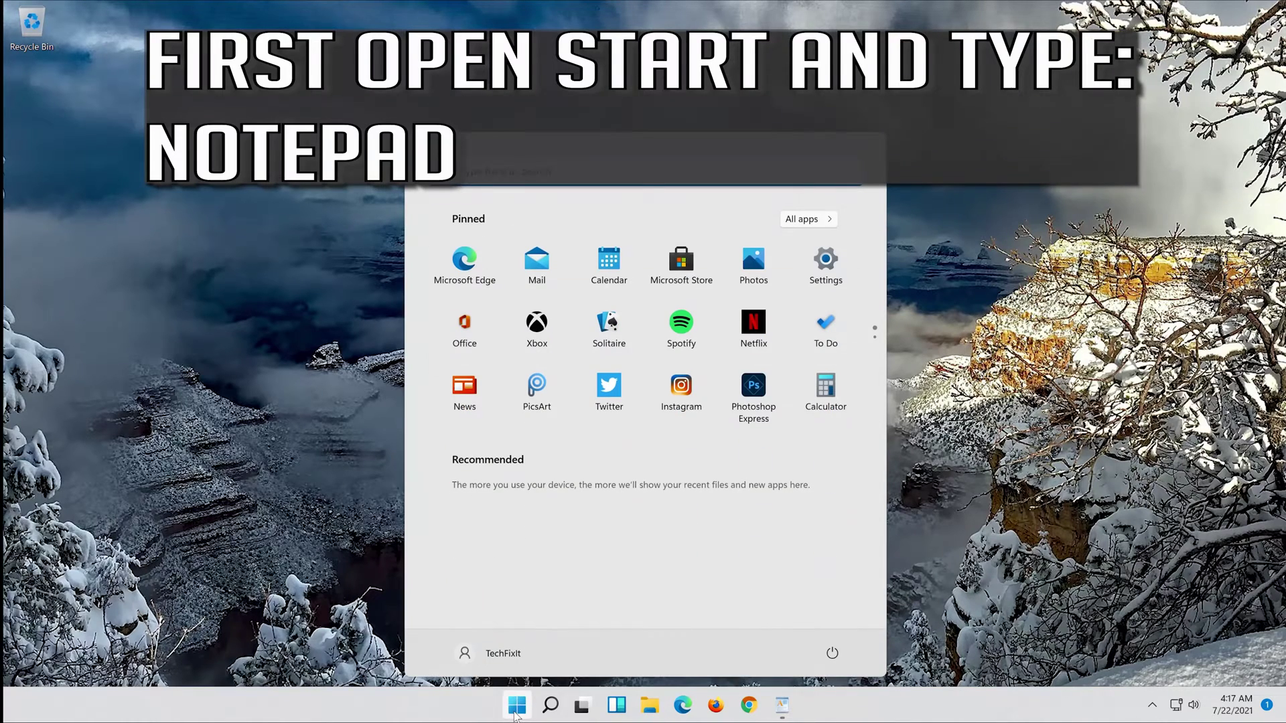
# Step: Type 'notepad' into the Start menu search
pyautogui.write('notepad')
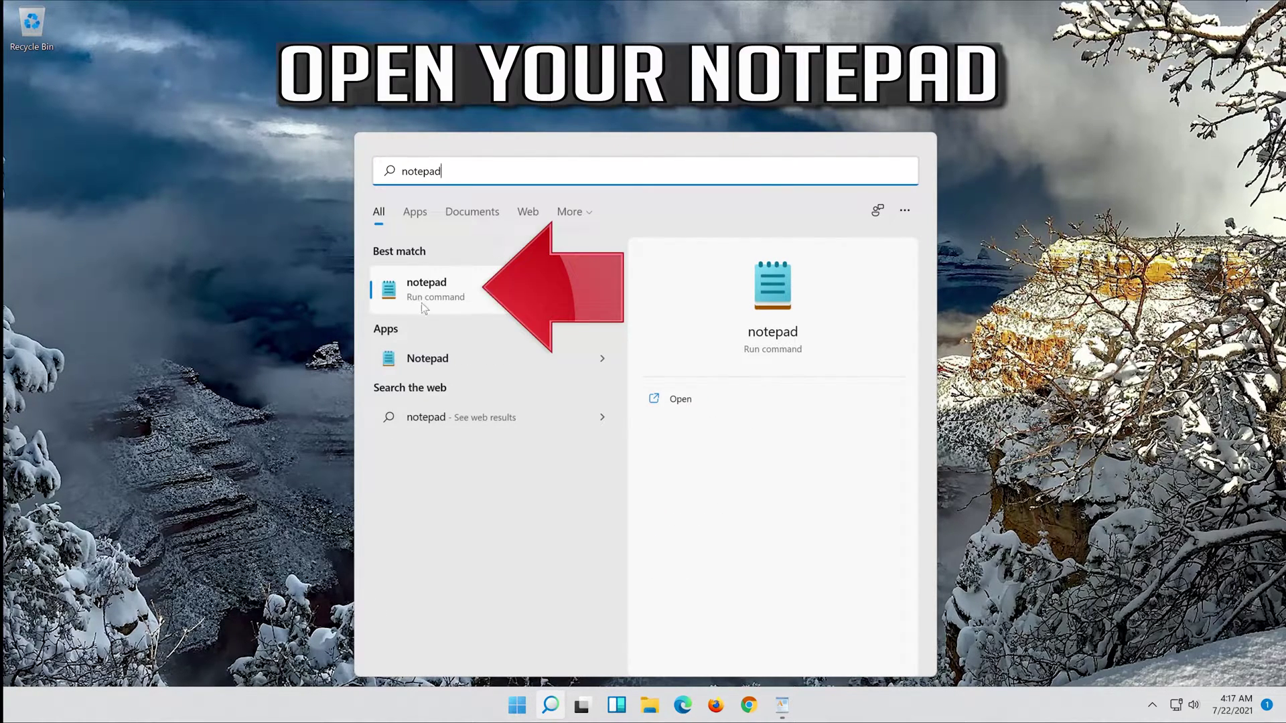
# Step: Copy the Windows Update reset commands from WordPad into a new Notepad document
pyautogui.click(510, 288)
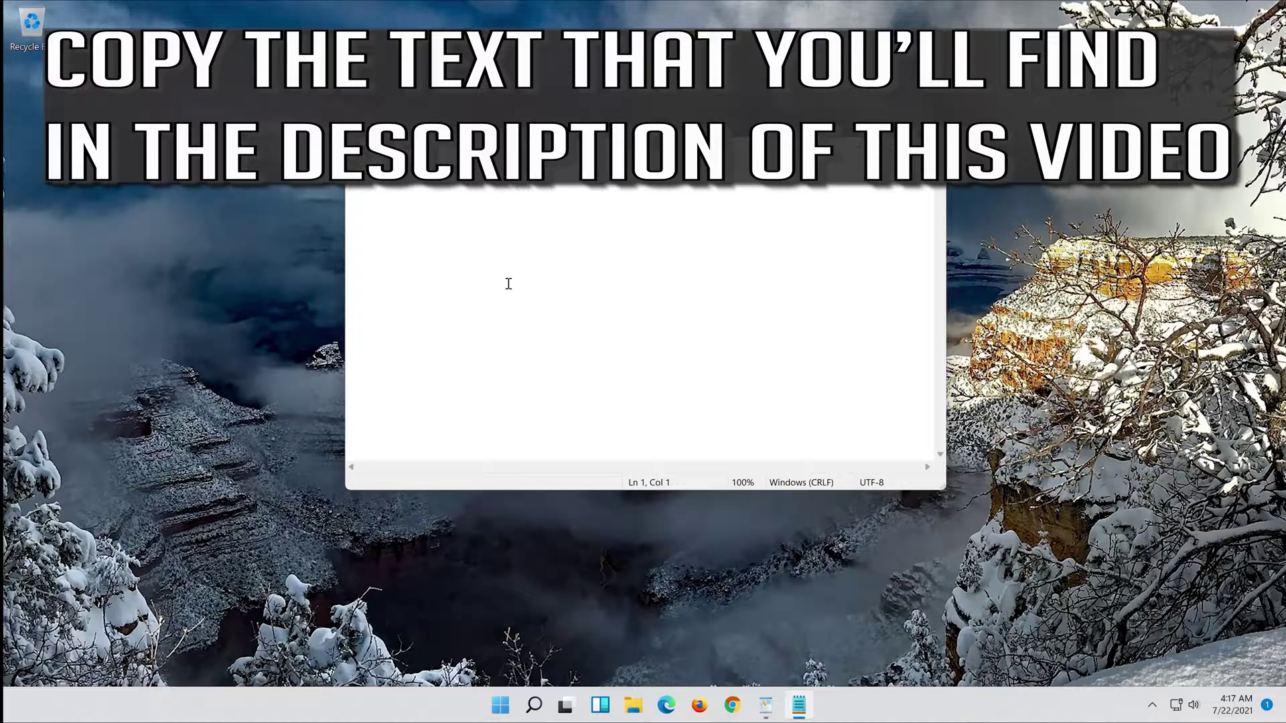
pyautogui.click(766, 705)
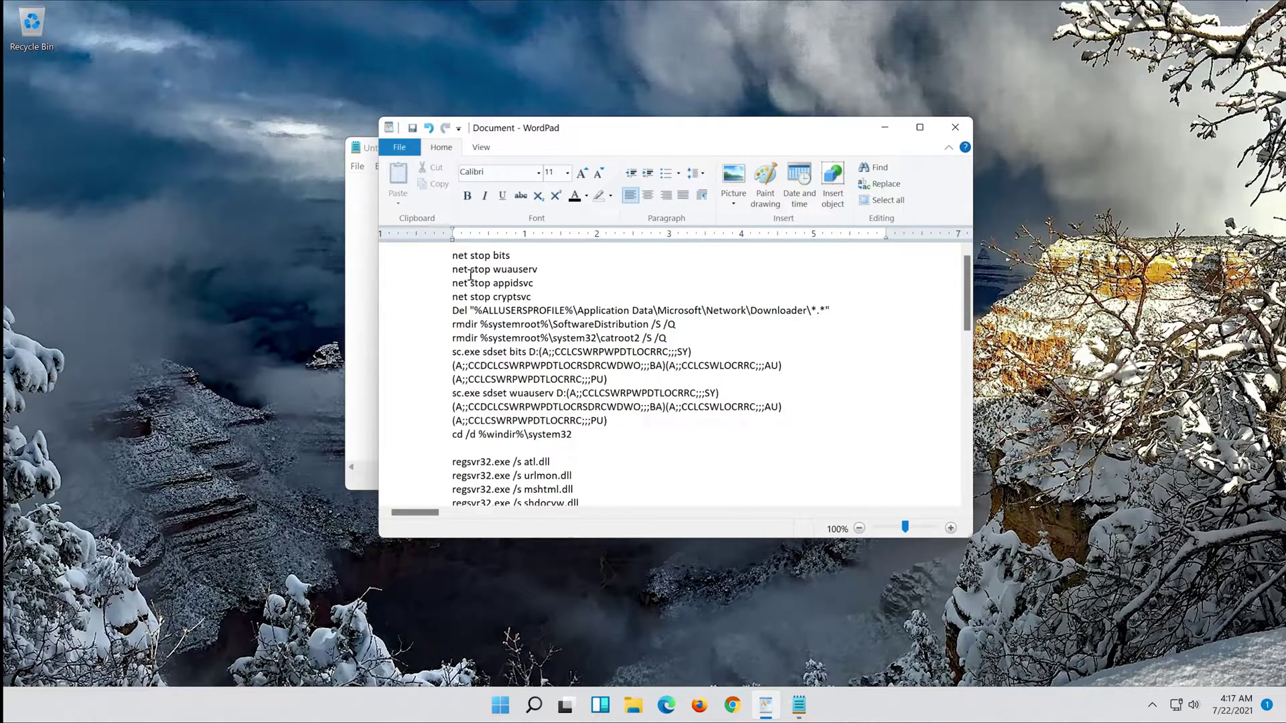
pyautogui.moveTo(452, 255); pyautogui.dragTo(554, 482)
pyautogui.rightClick(491, 420)
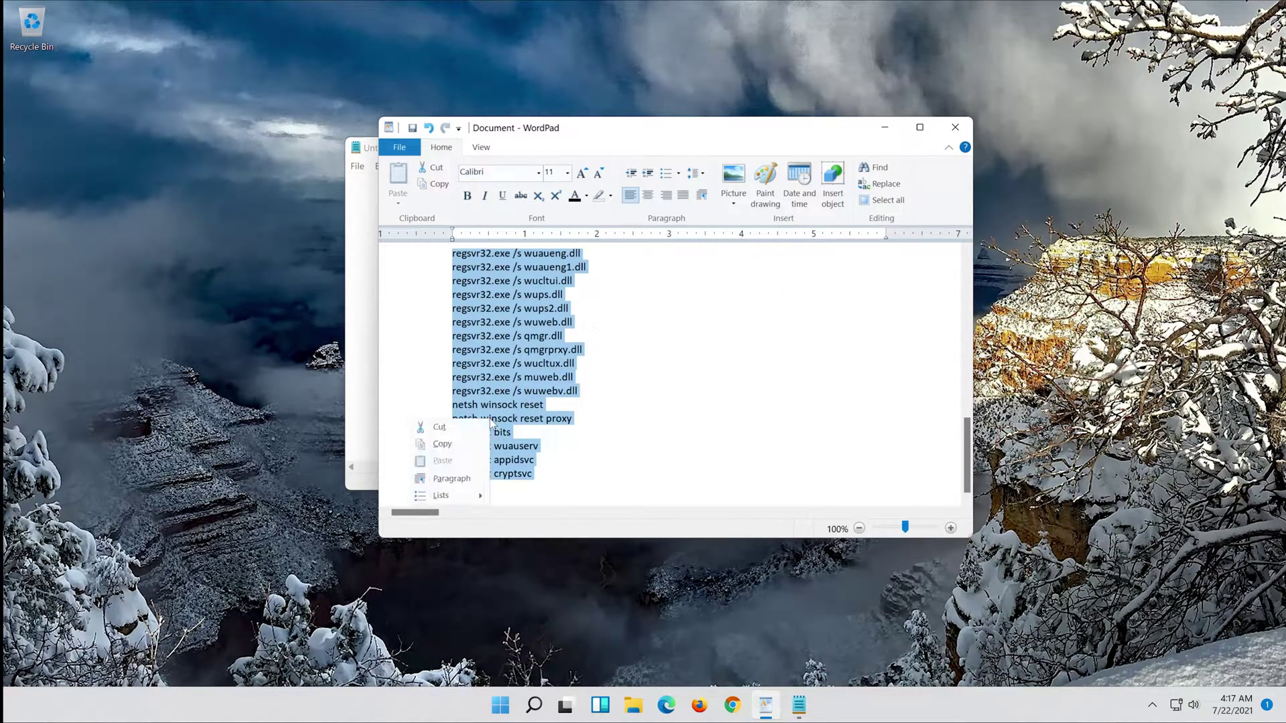
pyautogui.click(472, 443)
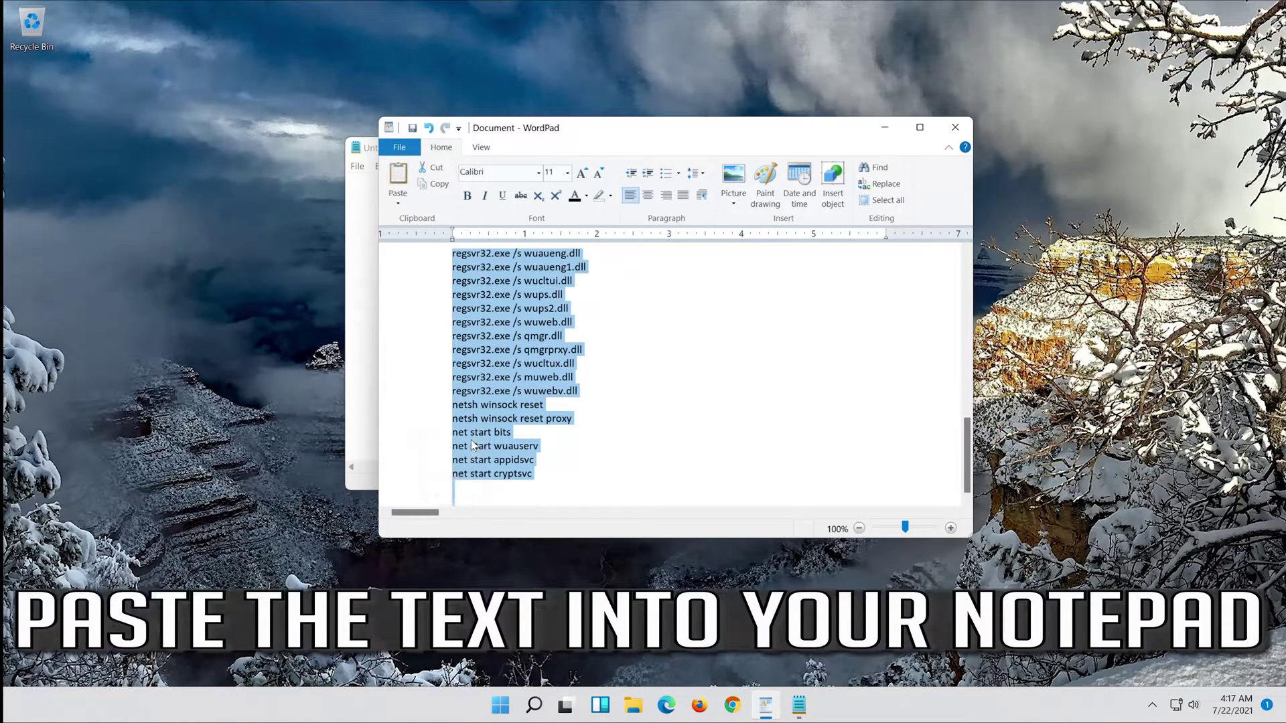
pyautogui.click(884, 127)
pyautogui.rightClick(395, 200)
pyautogui.click(295, 253)
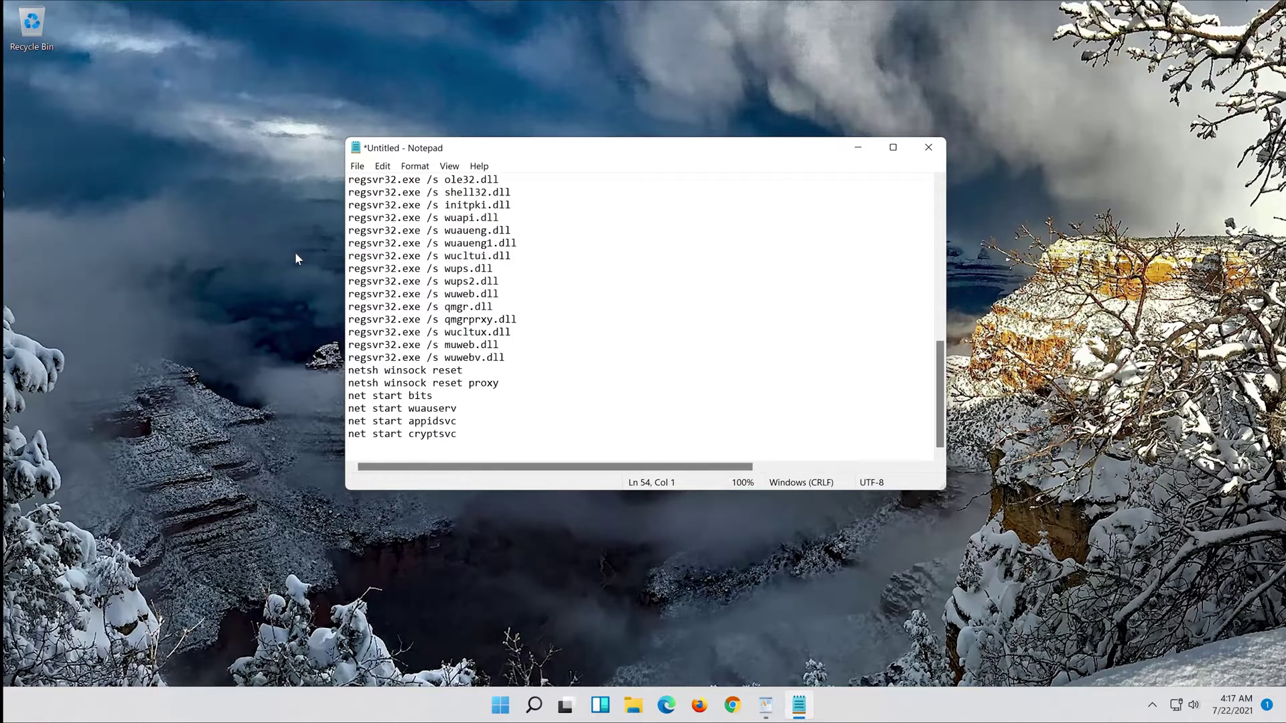
# Step: Save the script to the Desktop as fix.bat with file type All Files
pyautogui.scroll(10, 725, 292)
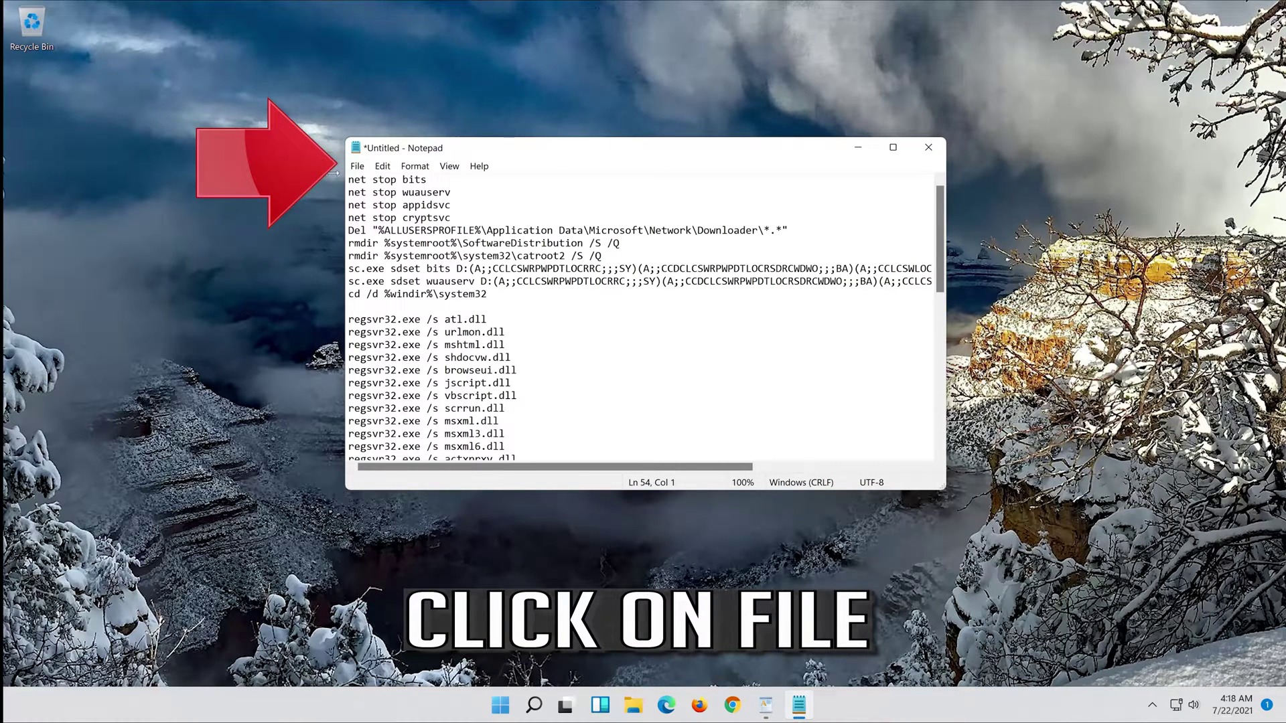
pyautogui.click(355, 167)
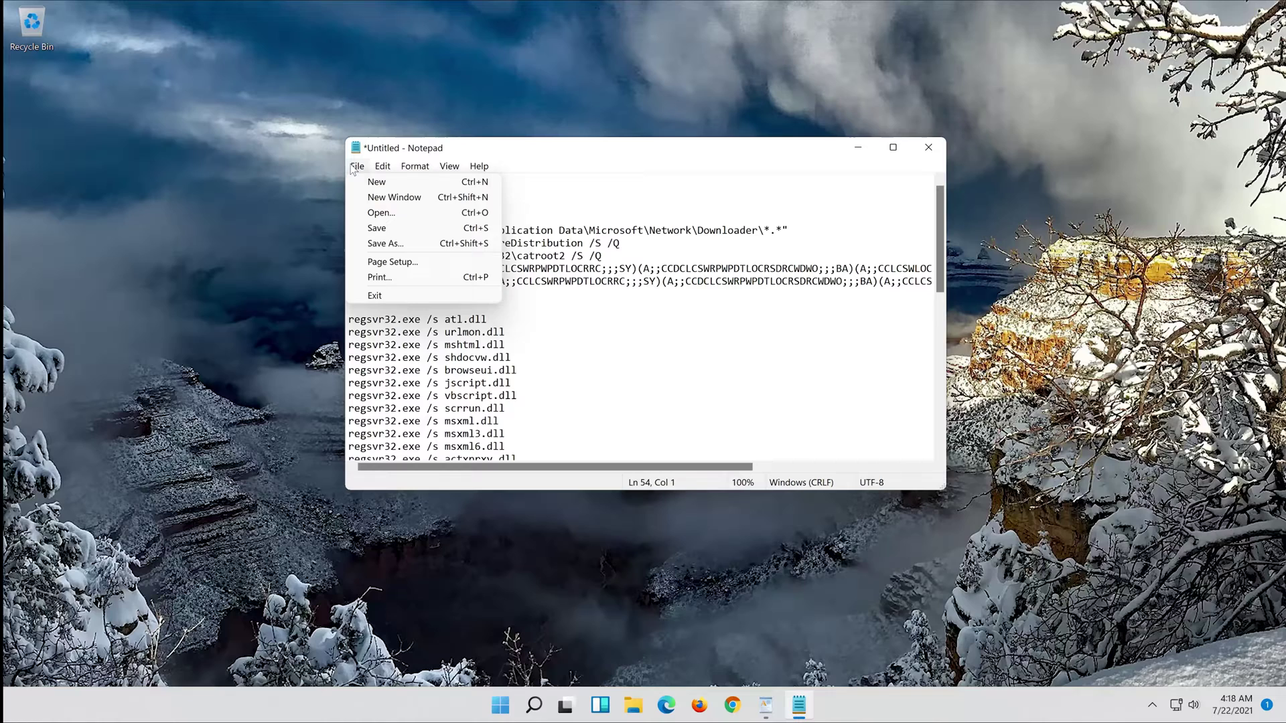
pyautogui.click(412, 248)
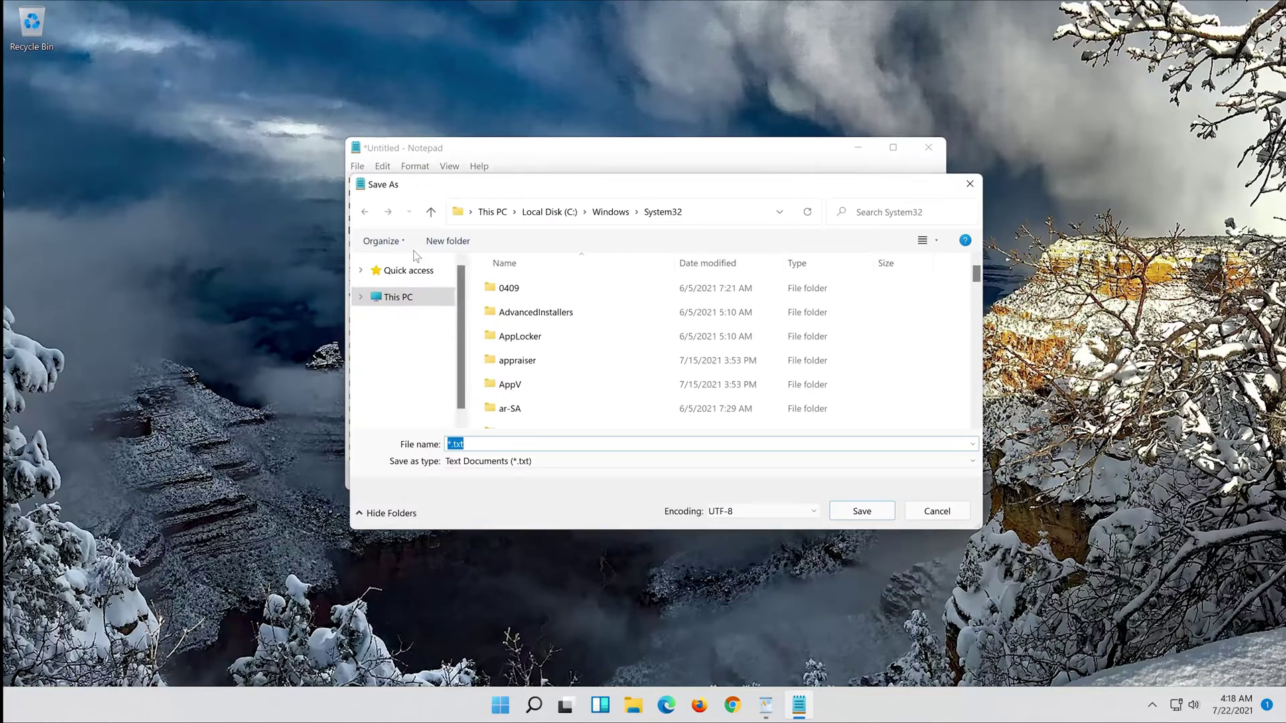
pyautogui.click(407, 293)
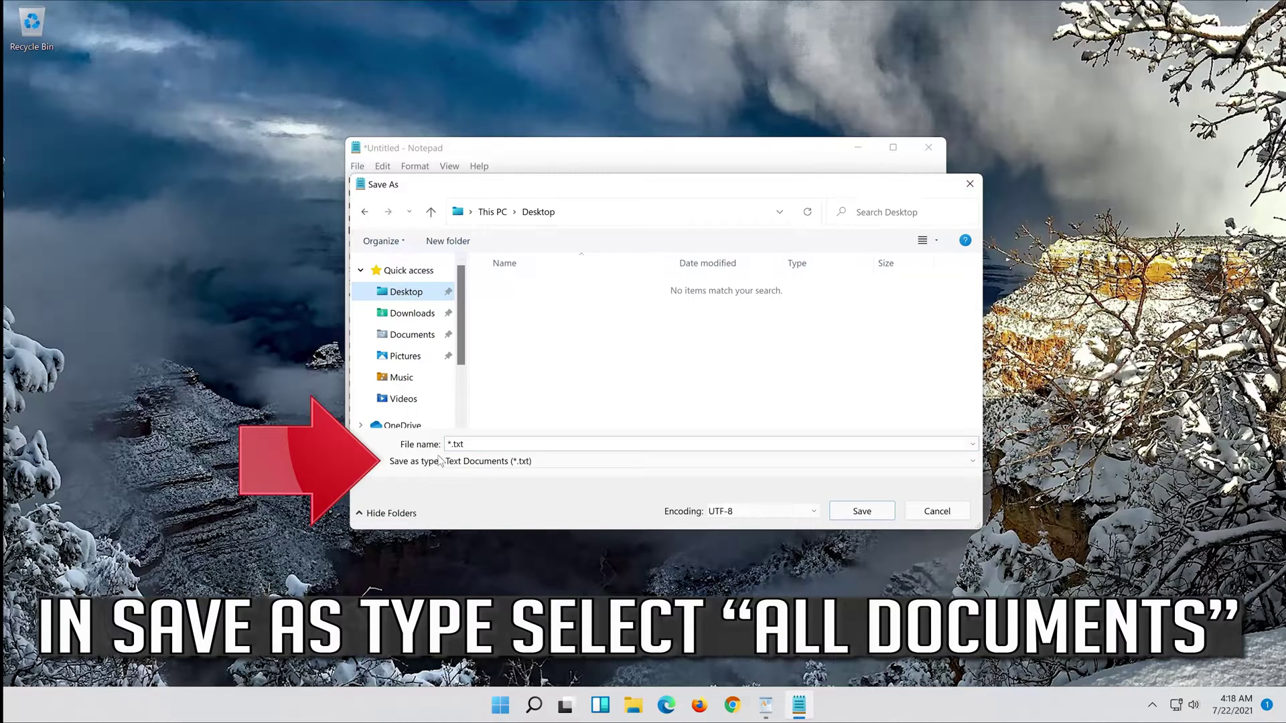
pyautogui.click(496, 463)
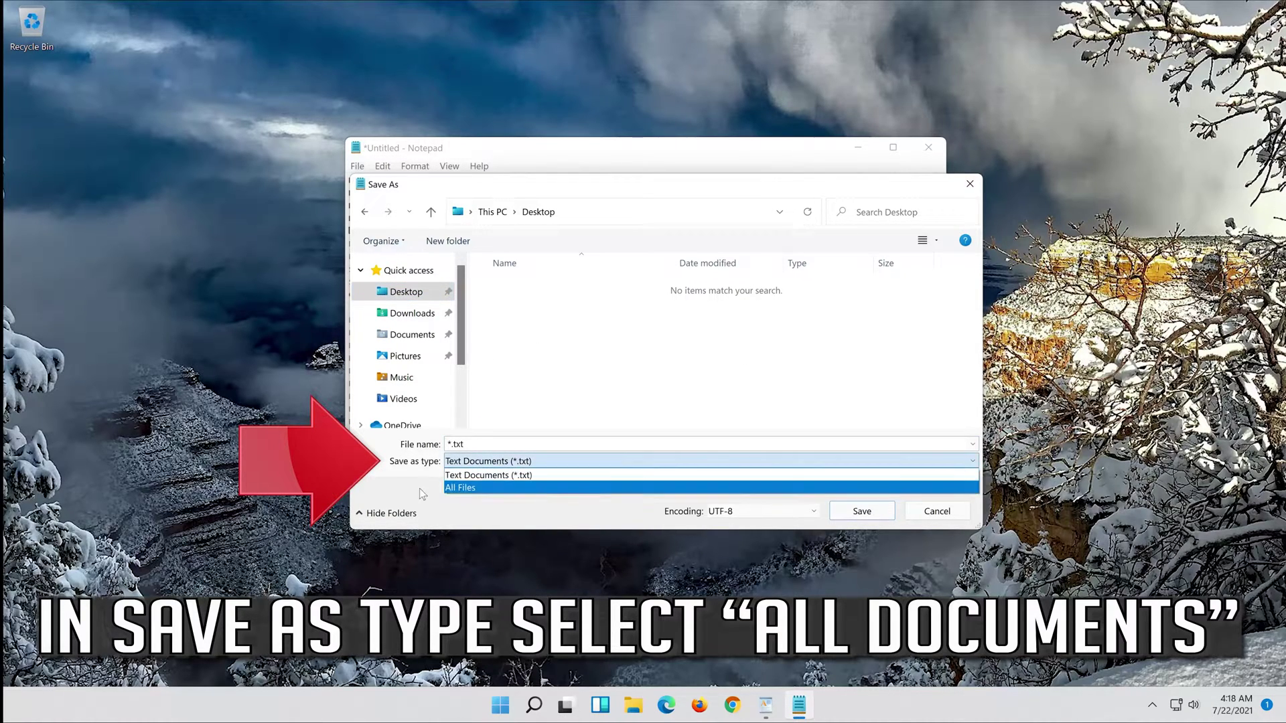
pyautogui.click(465, 489)
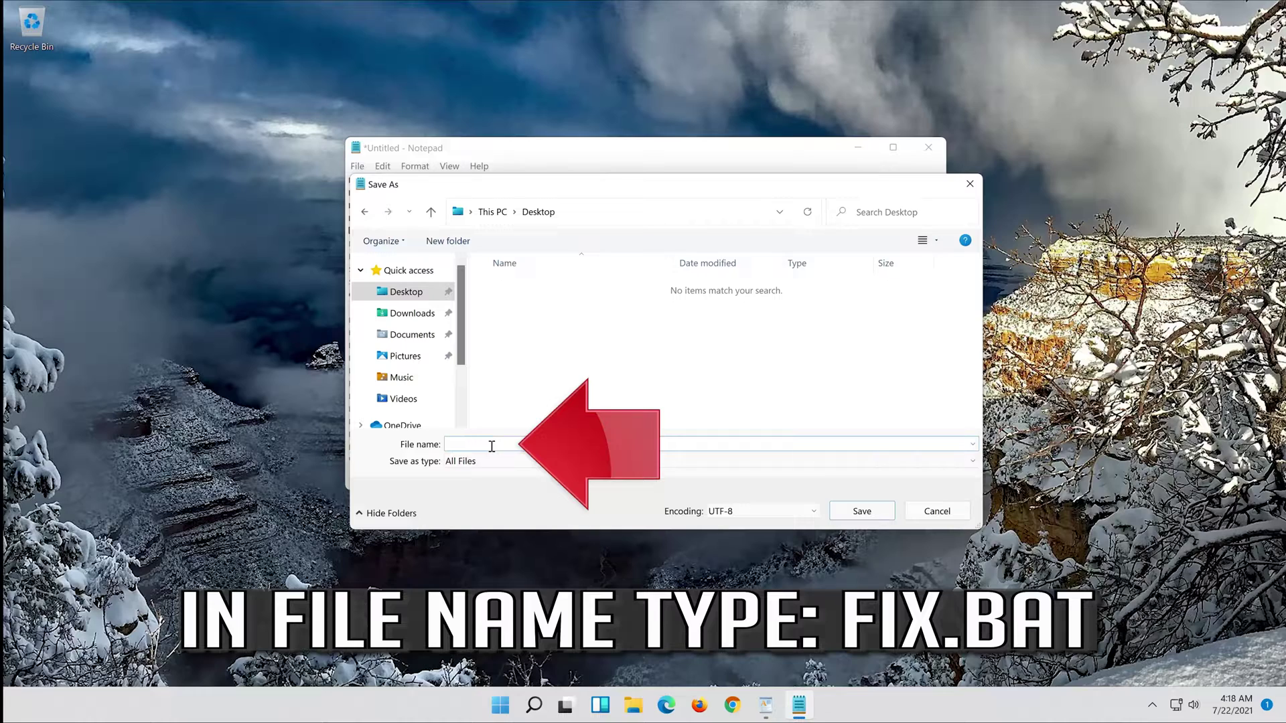
pyautogui.write('fix.bat')
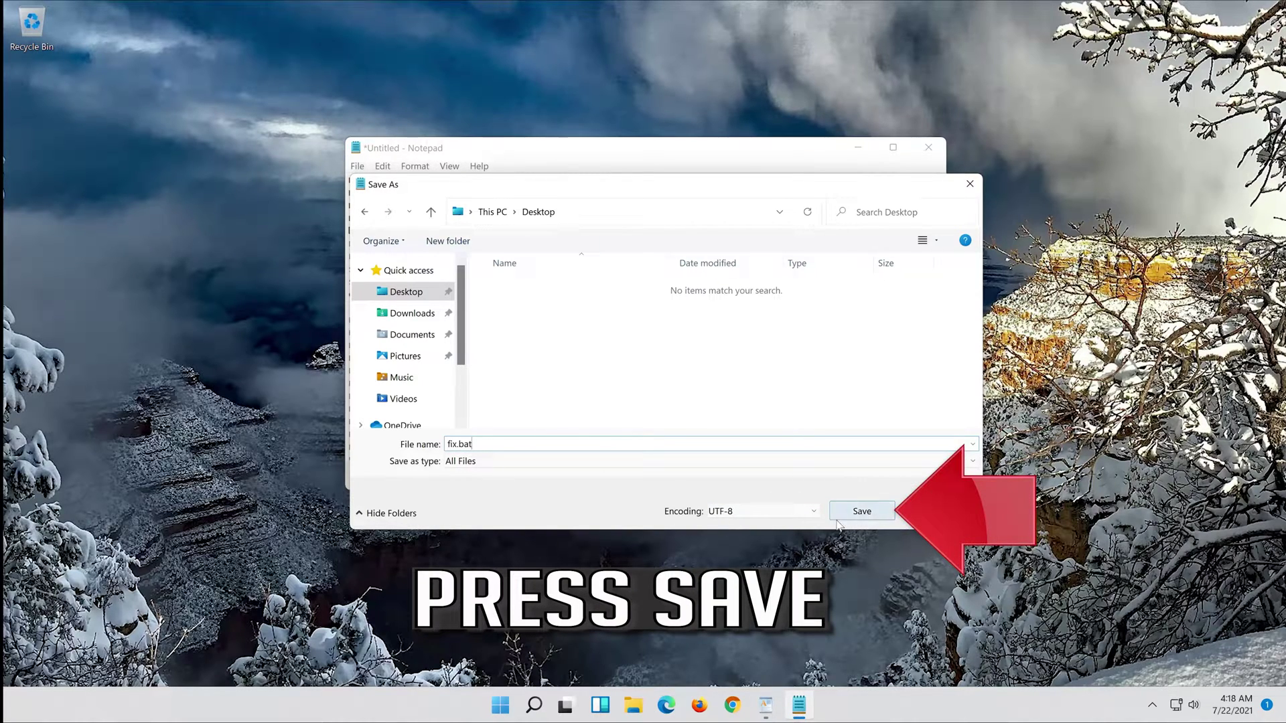
pyautogui.click(864, 511)
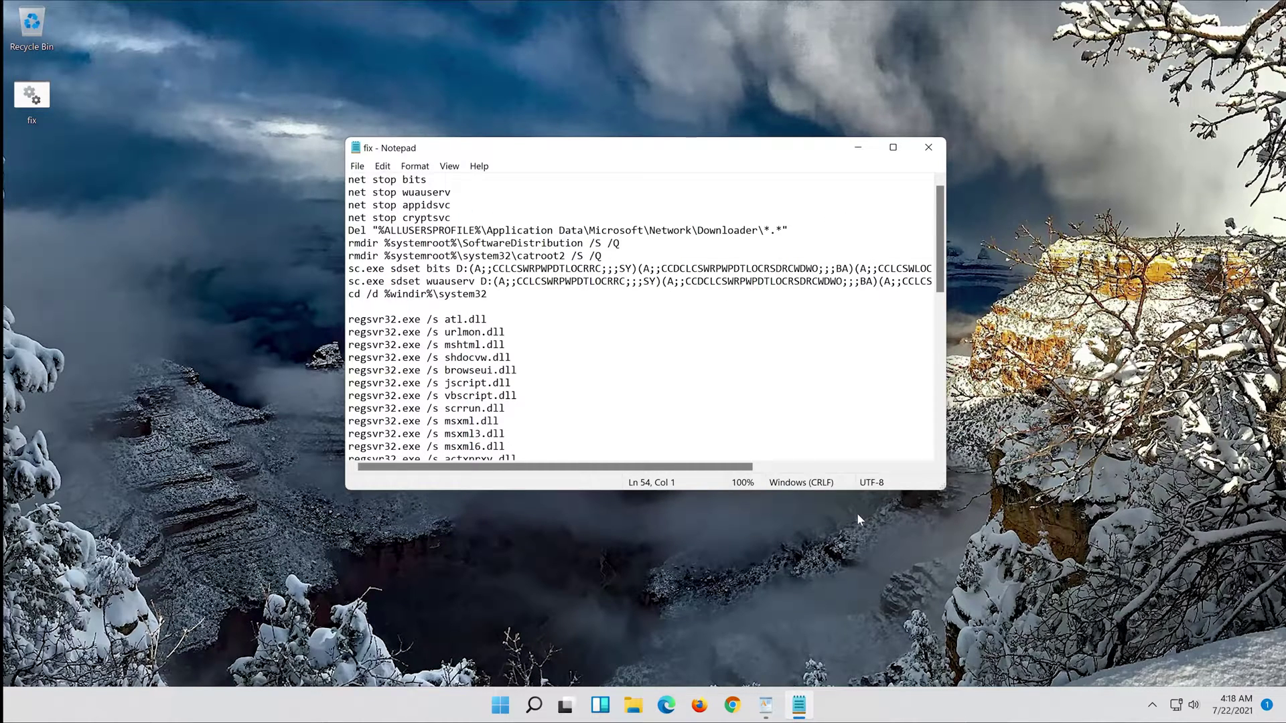
# Step: Close Notepad and run the fix file on the desktop as administrator
pyautogui.click(929, 142)
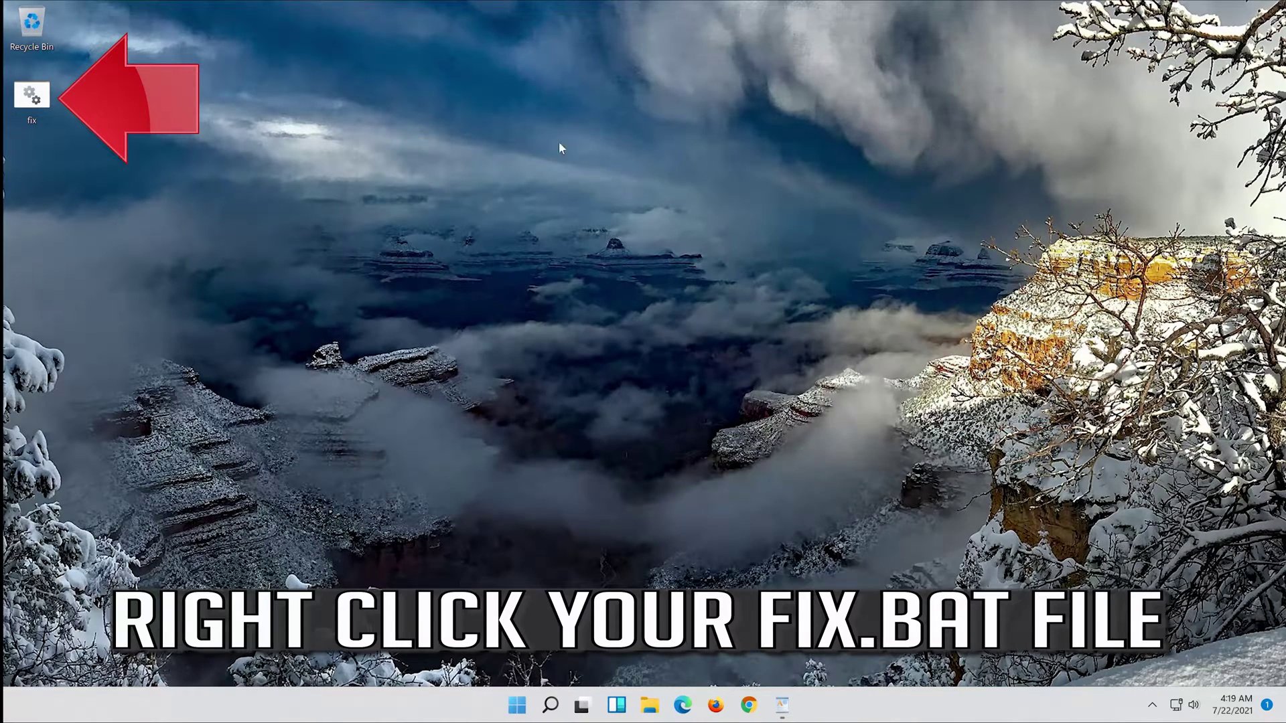
pyautogui.rightClick(25, 91)
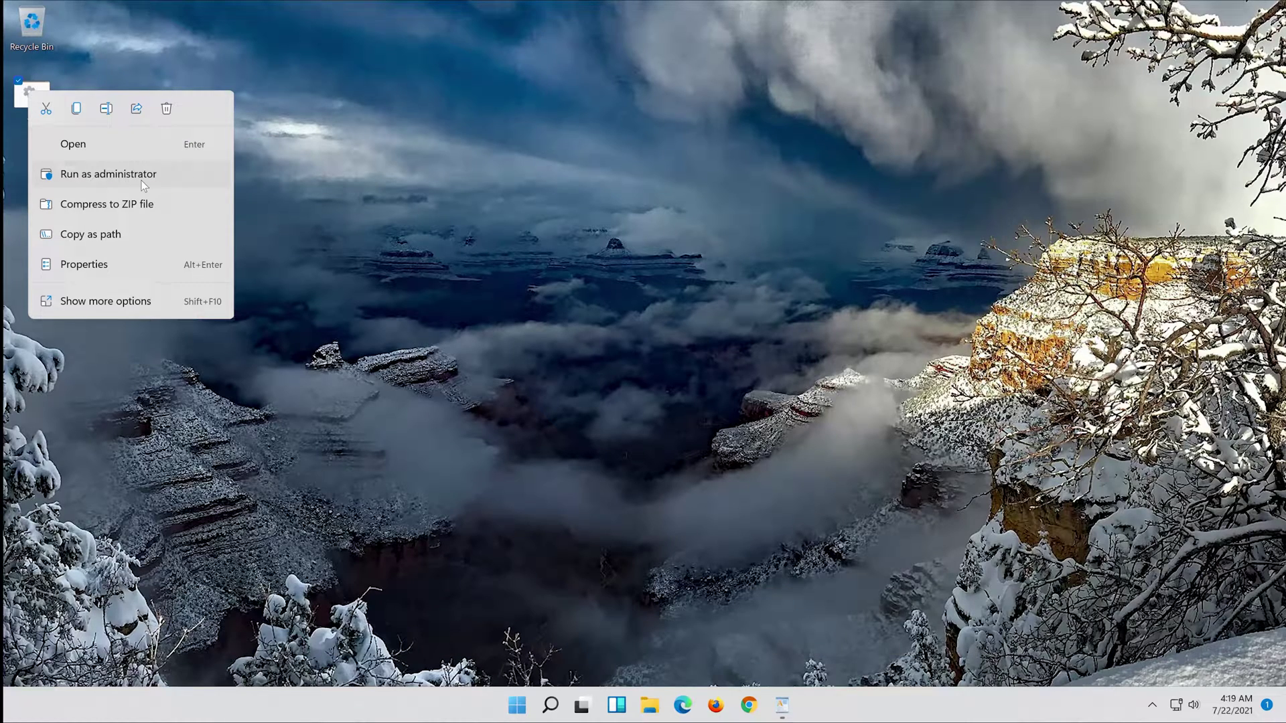
pyautogui.click(142, 176)
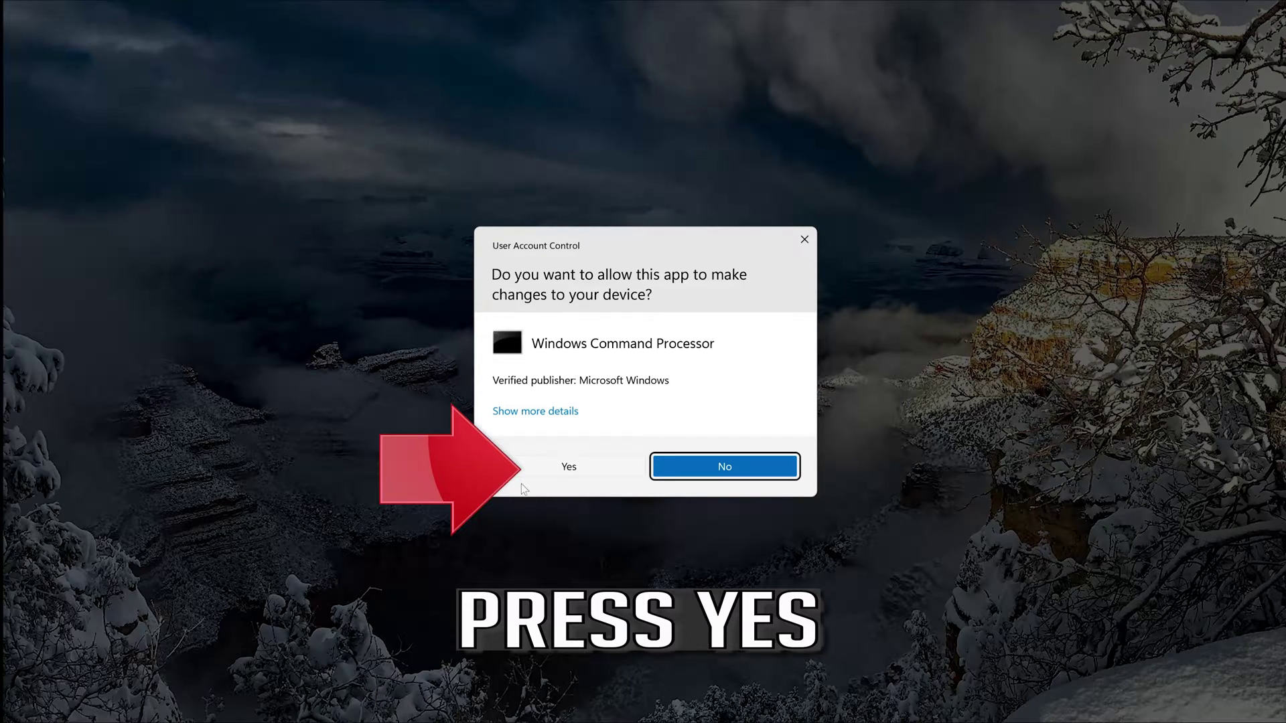
# Step: Allow Windows Command Processor, then answer y to confirm deleting the downloader files
pyautogui.click(580, 467)
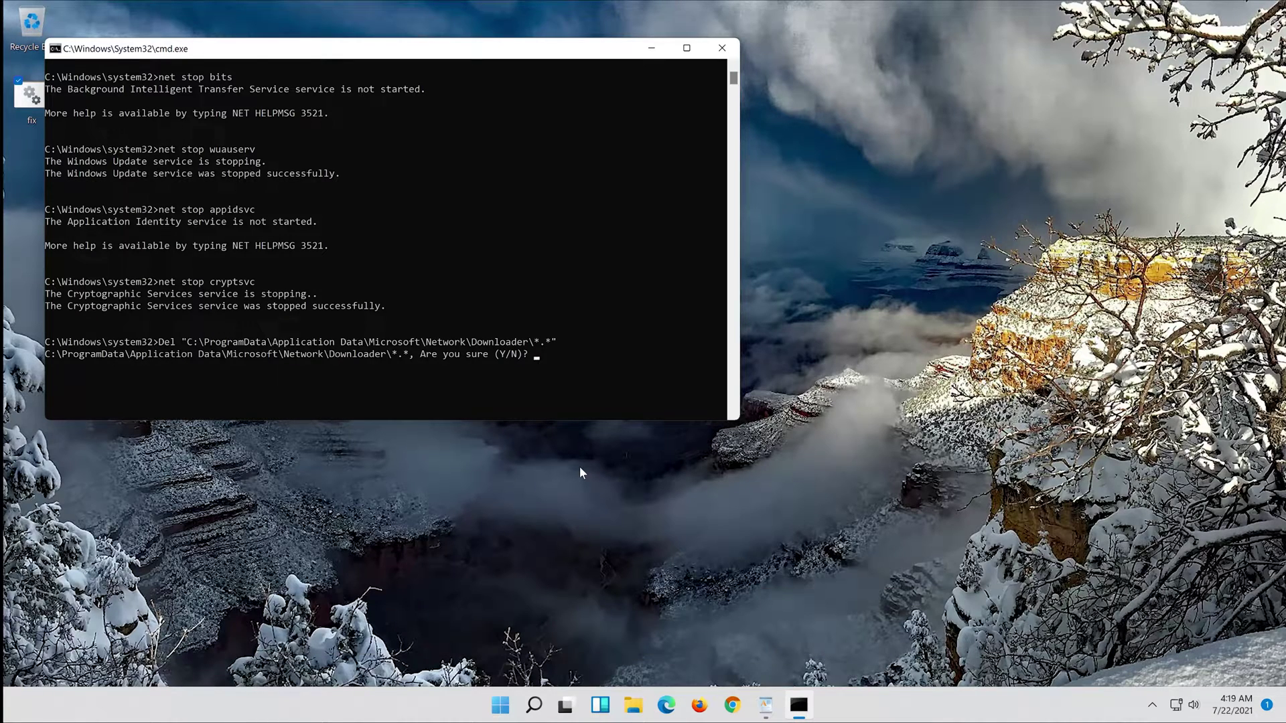
pyautogui.write('y')
pyautogui.press('Return')
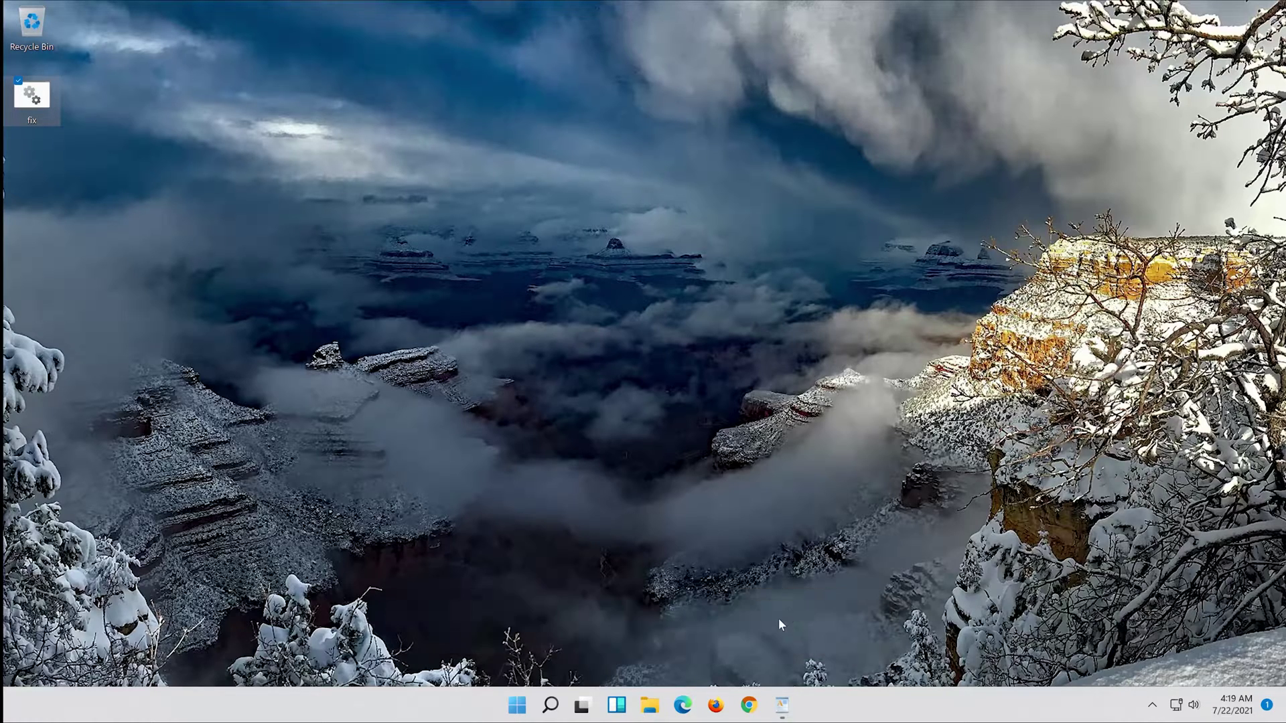
# Step: Restart the computer from the Start menu's power options
pyautogui.click(510, 708)
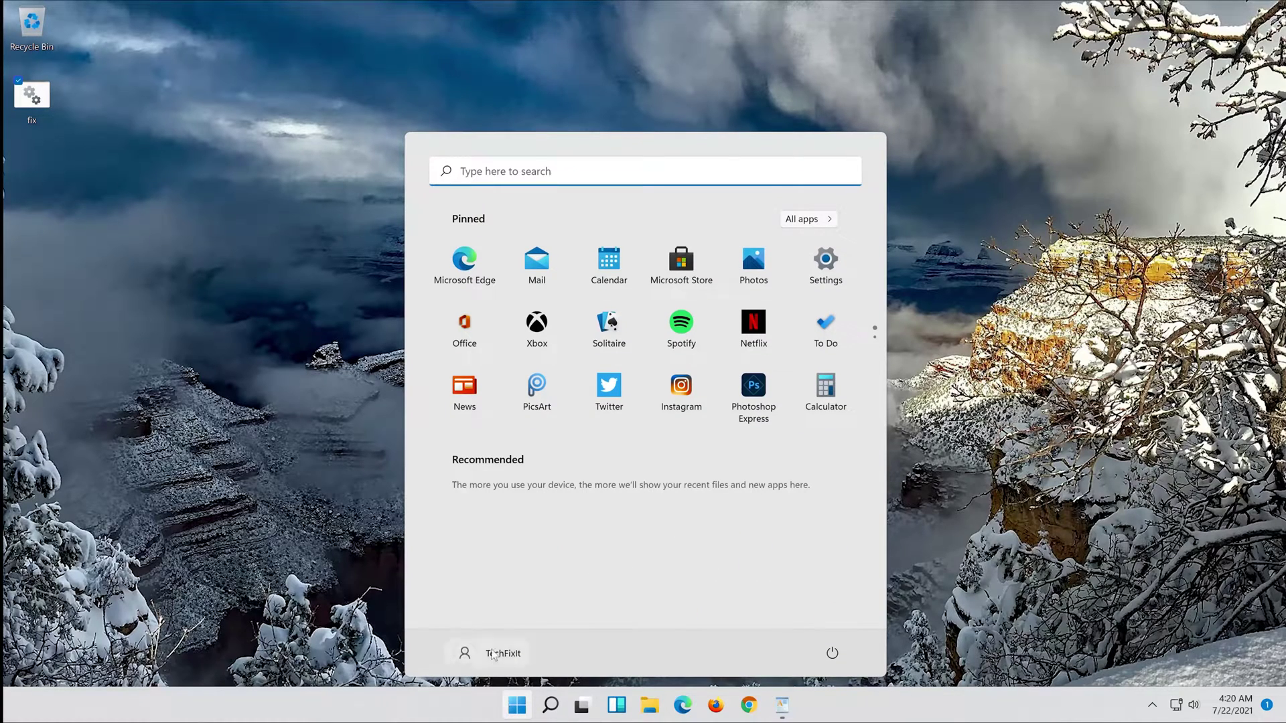
pyautogui.click(831, 653)
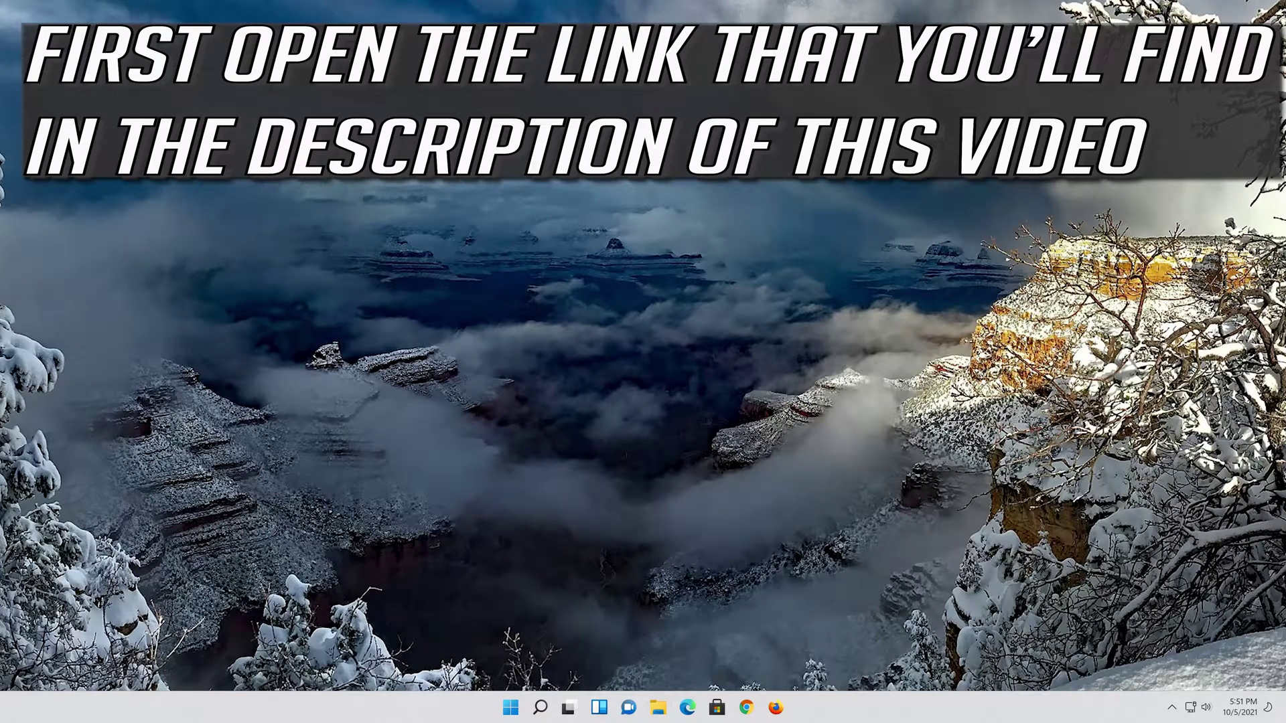
# Step: Load the Download Windows 11 page in Firefox and save MediaCreationToolW11.exe
pyautogui.click(777, 709)
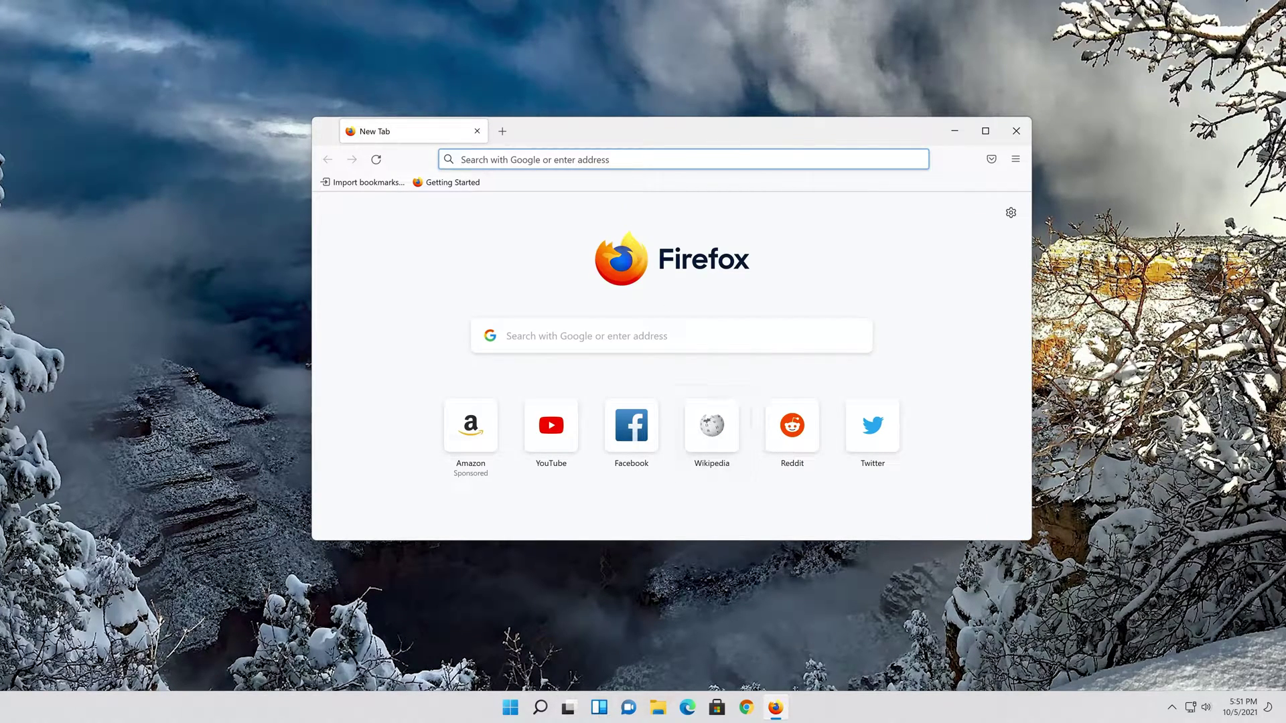
pyautogui.rightClick(625, 159)
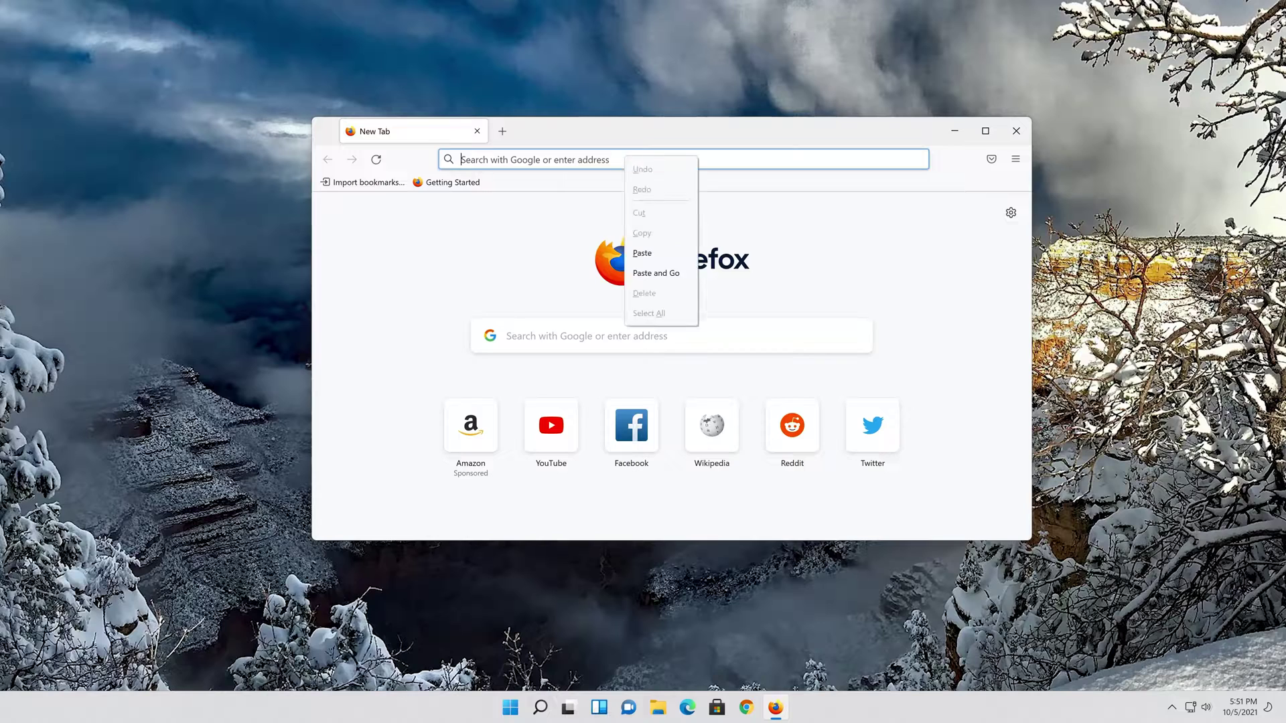
pyautogui.click(653, 273)
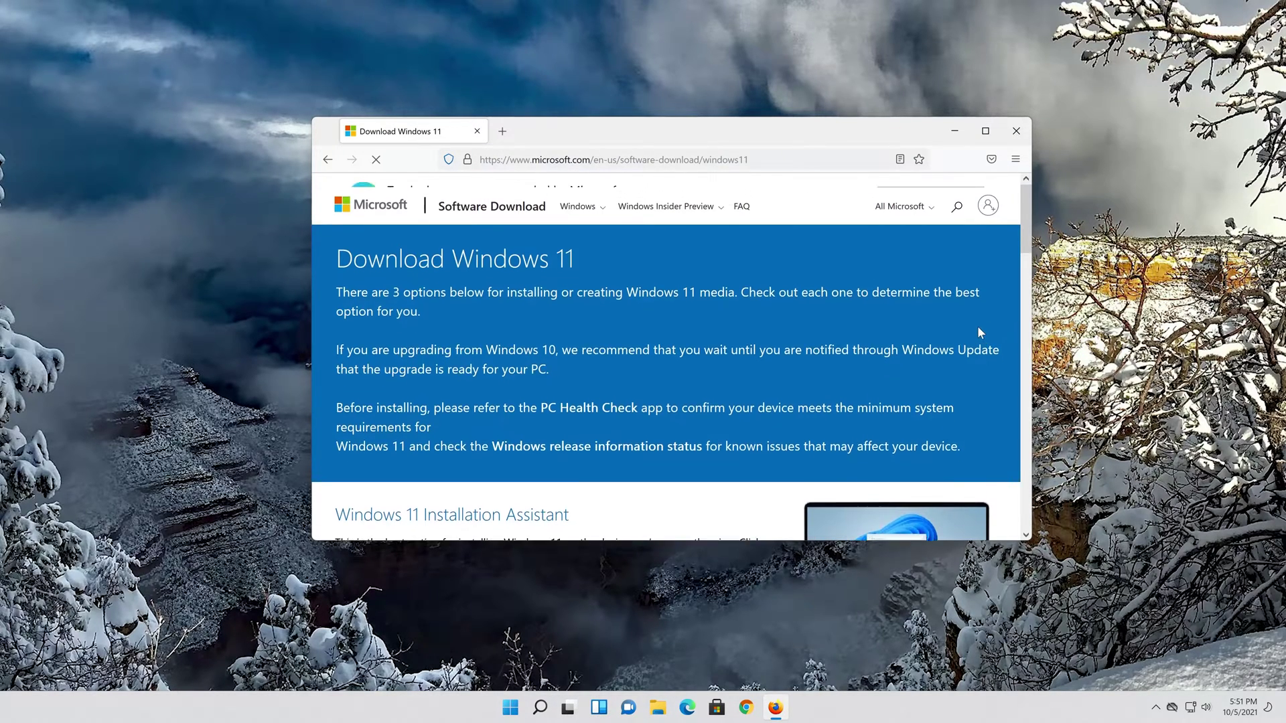
pyautogui.scroll(-10, 979, 332)
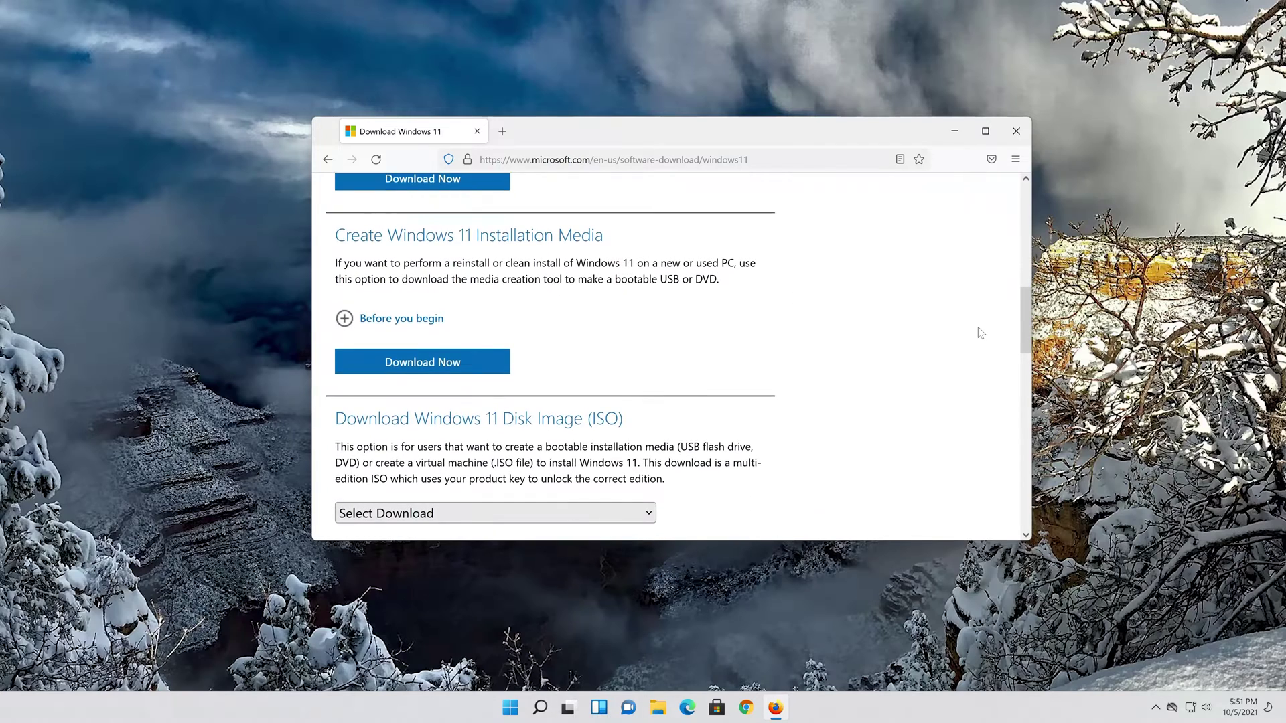
pyautogui.scroll(2, 979, 331)
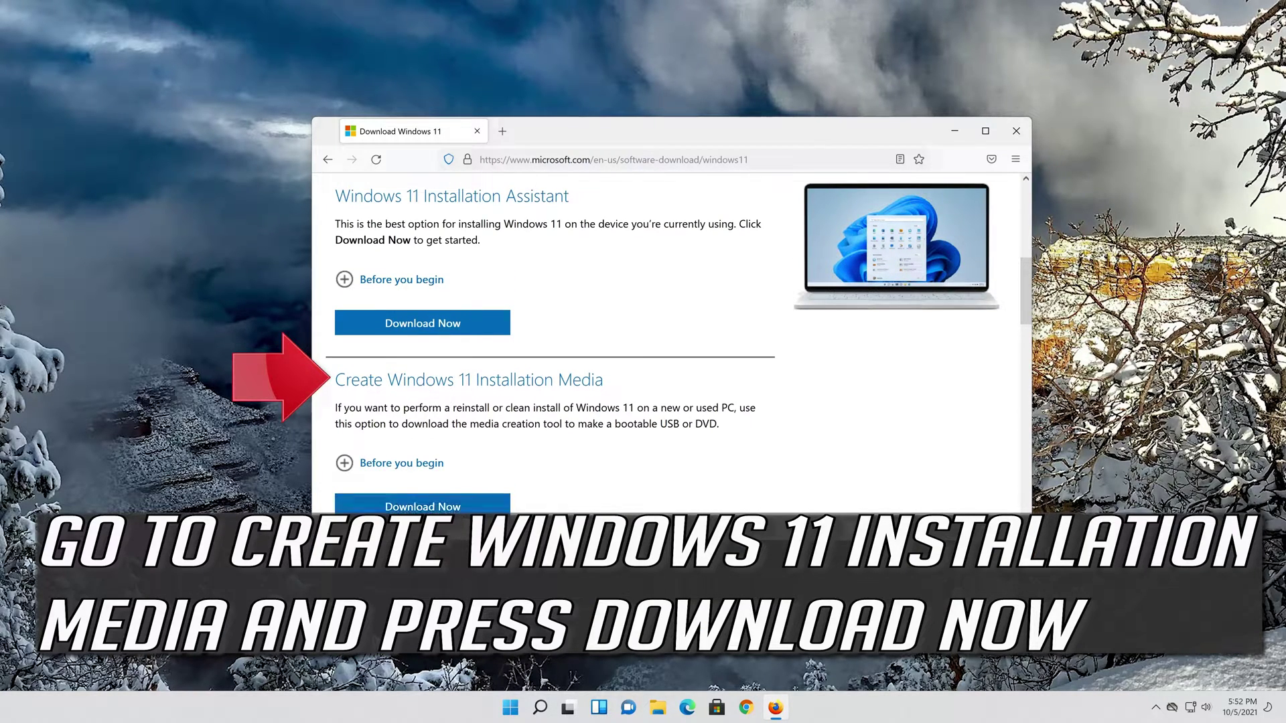
pyautogui.click(423, 510)
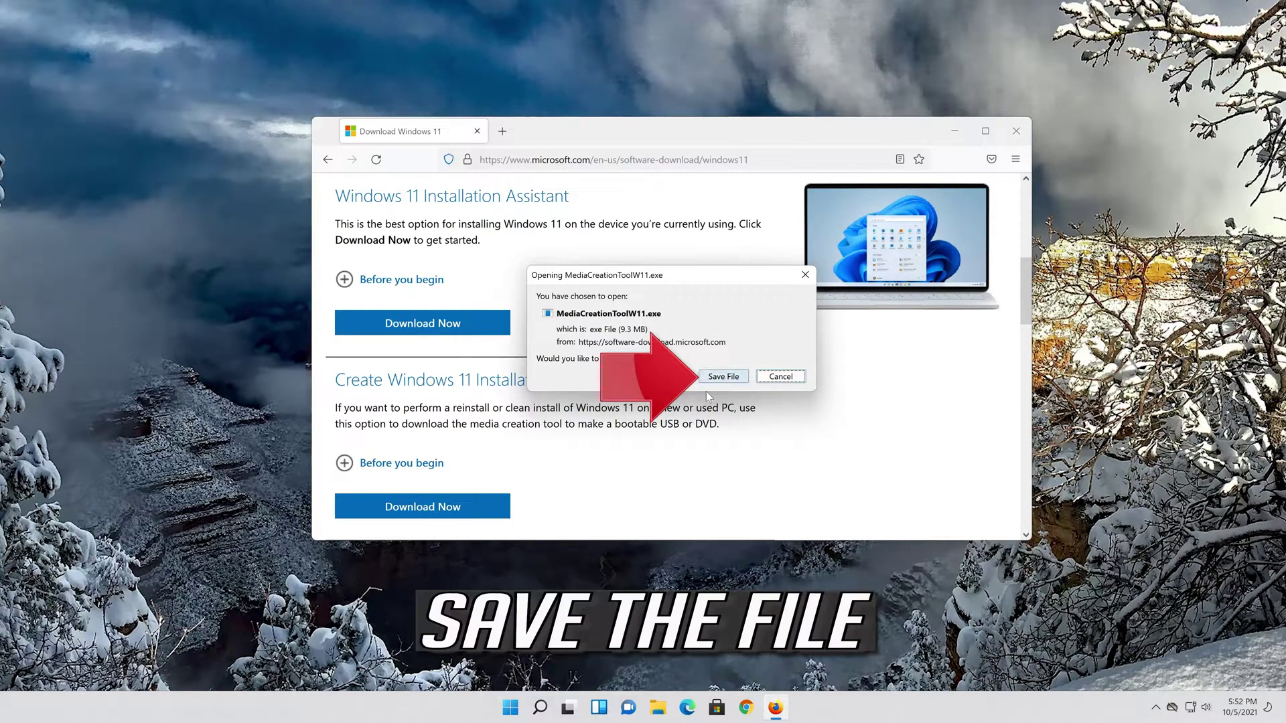
pyautogui.click(722, 382)
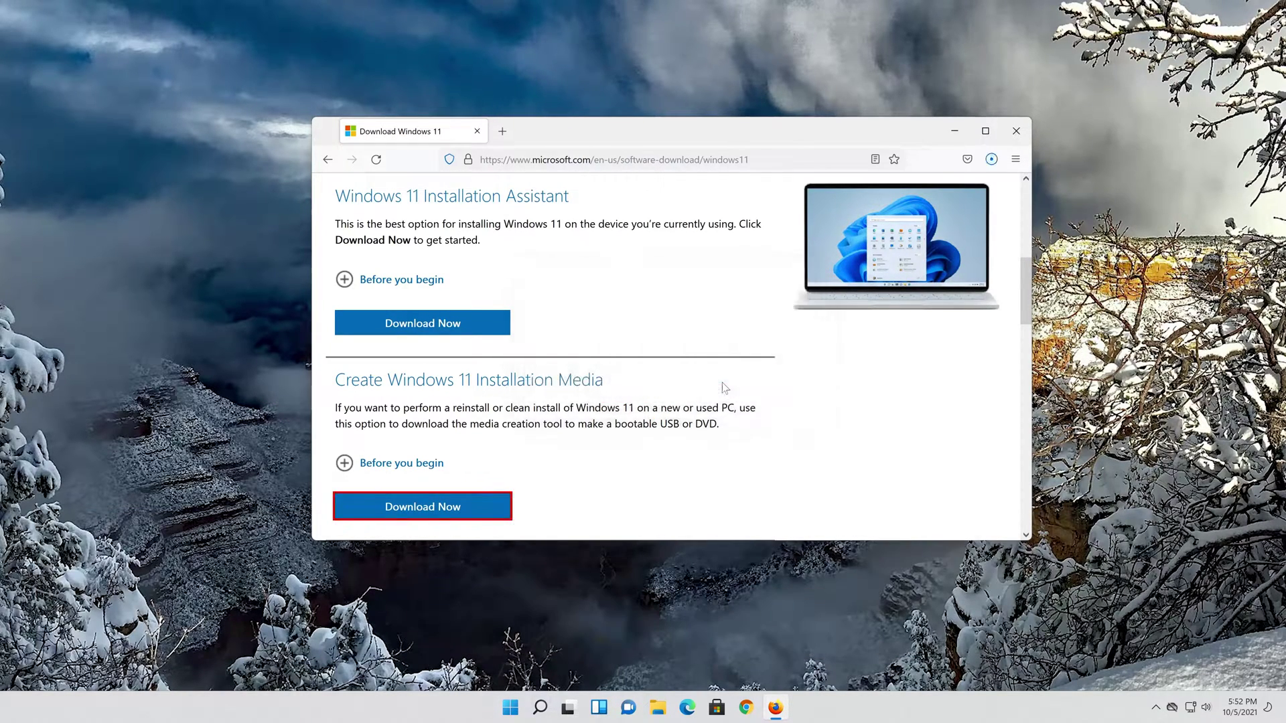
# Step: Close Firefox and launch MediaCreationToolW11 from the desktop, allowing it to make changes
pyautogui.click(1015, 131)
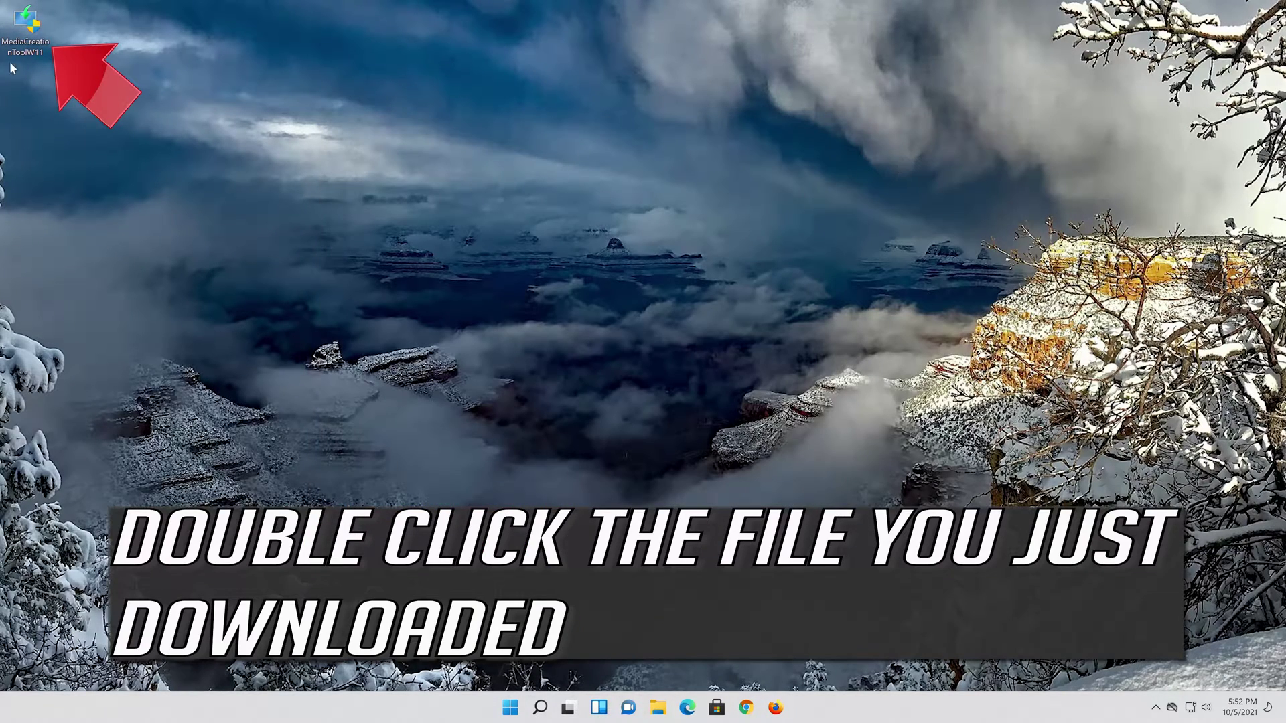
pyautogui.doubleClick(35, 39)
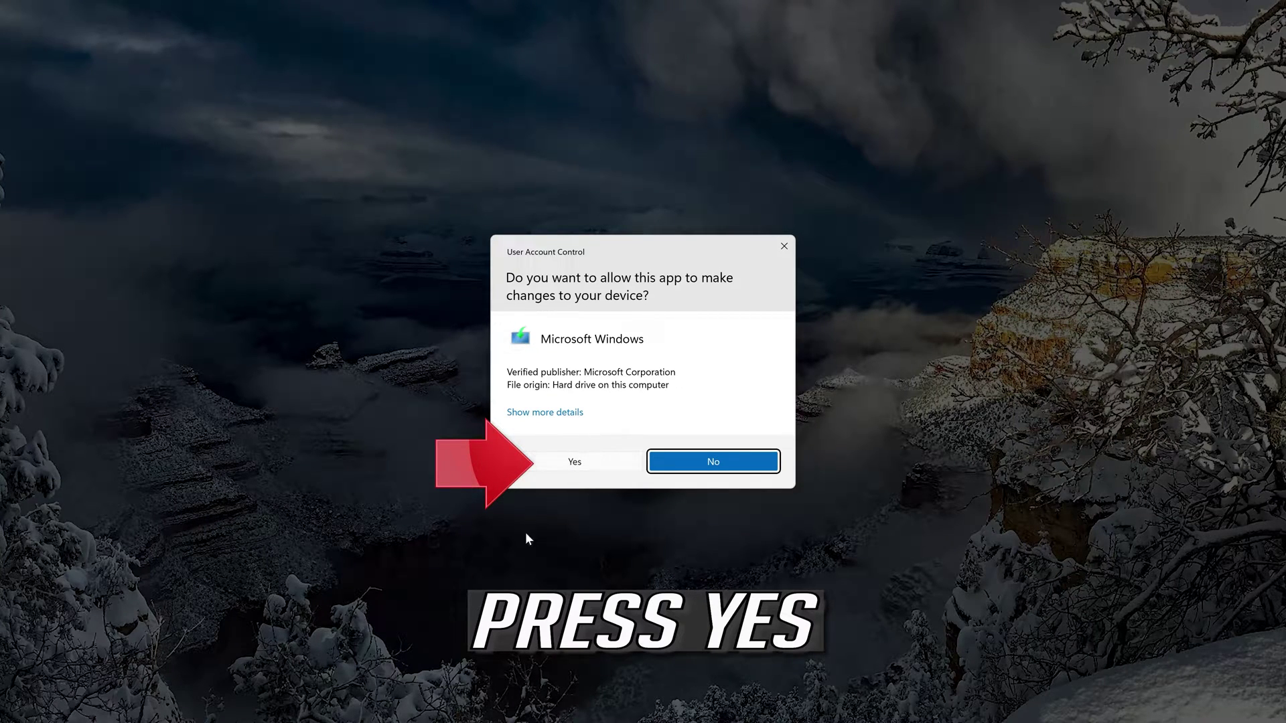
pyautogui.click(574, 462)
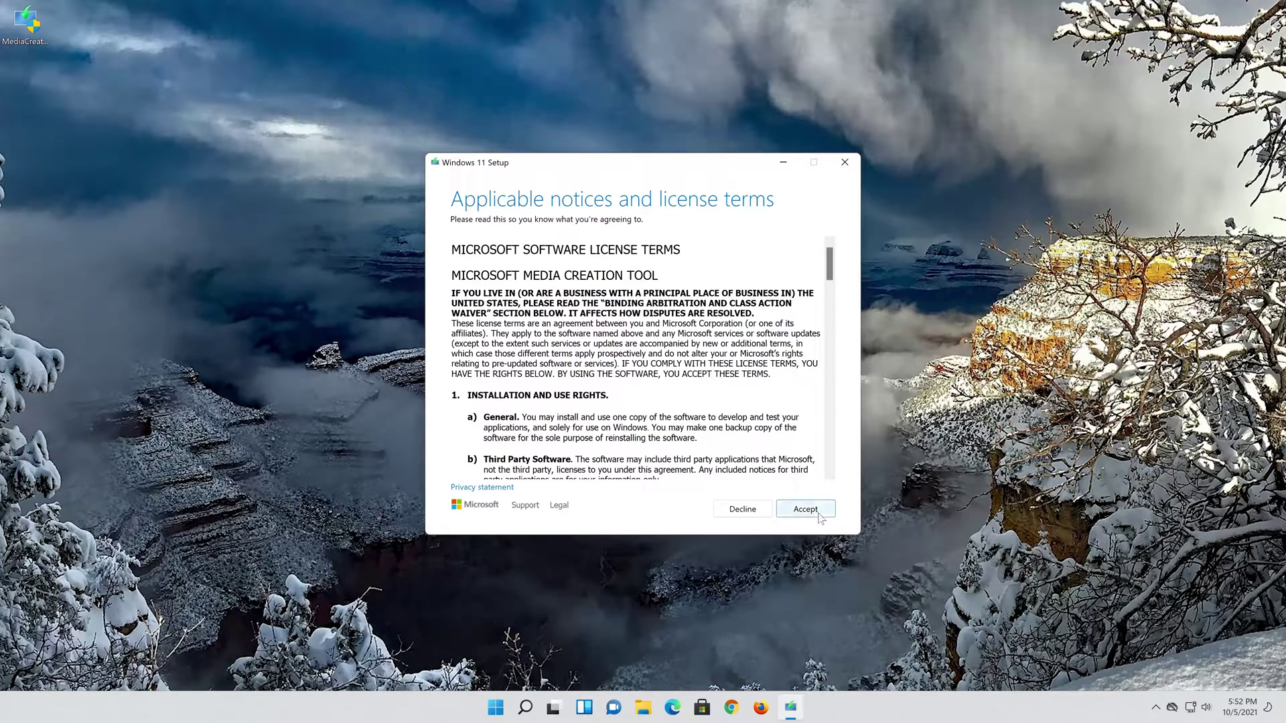
# Step: Accept the license, keep recommended English (United States) Windows 11 options, and pick ISO file
pyautogui.click(819, 515)
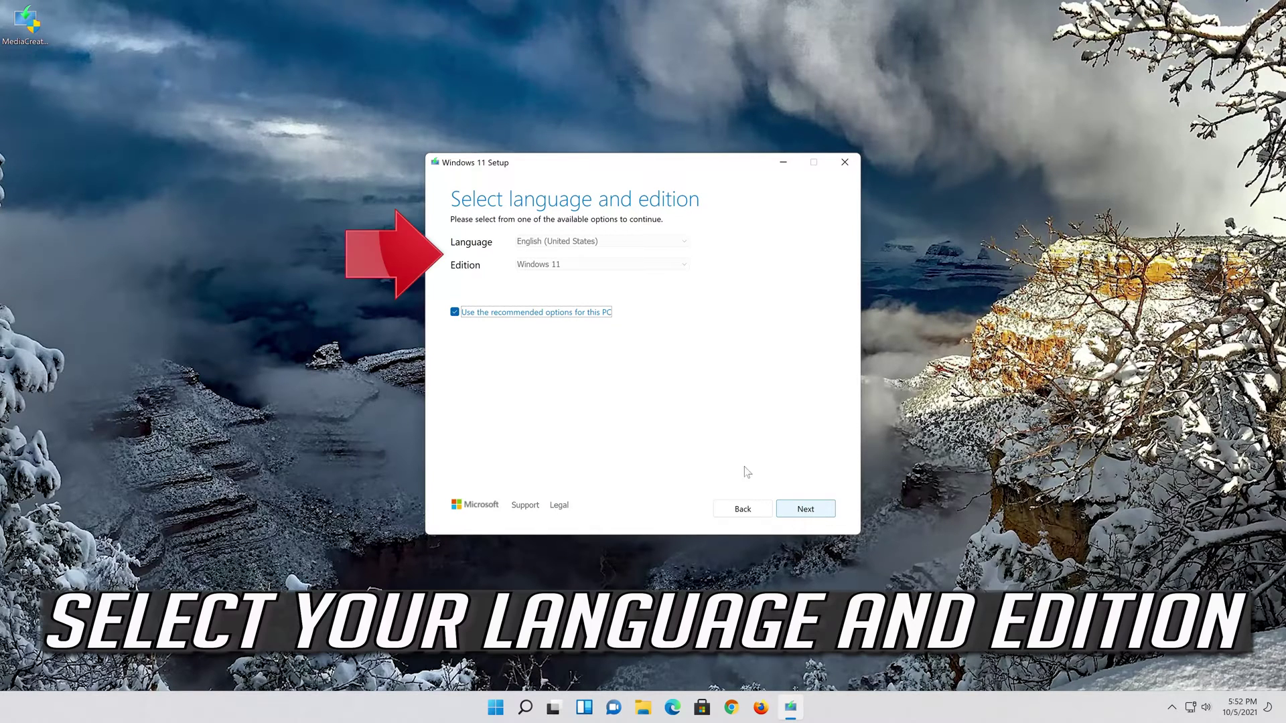
pyautogui.click(454, 312)
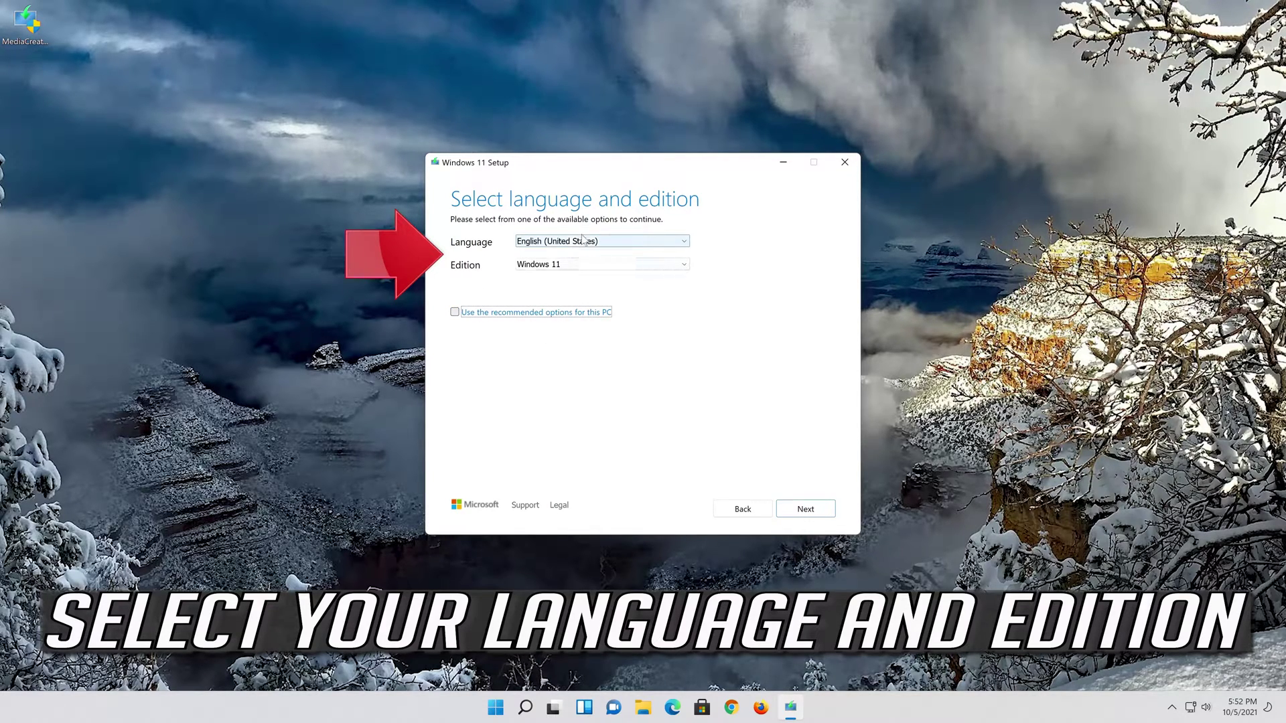
pyautogui.click(455, 313)
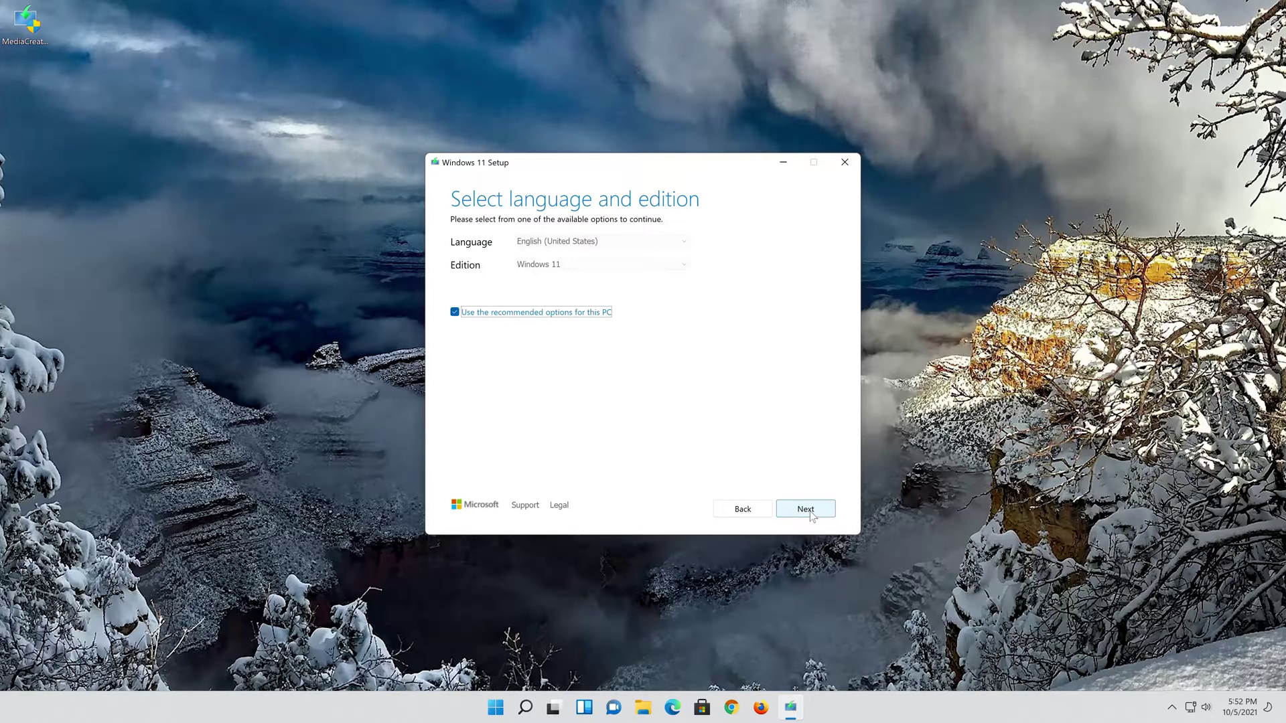
pyautogui.click(805, 510)
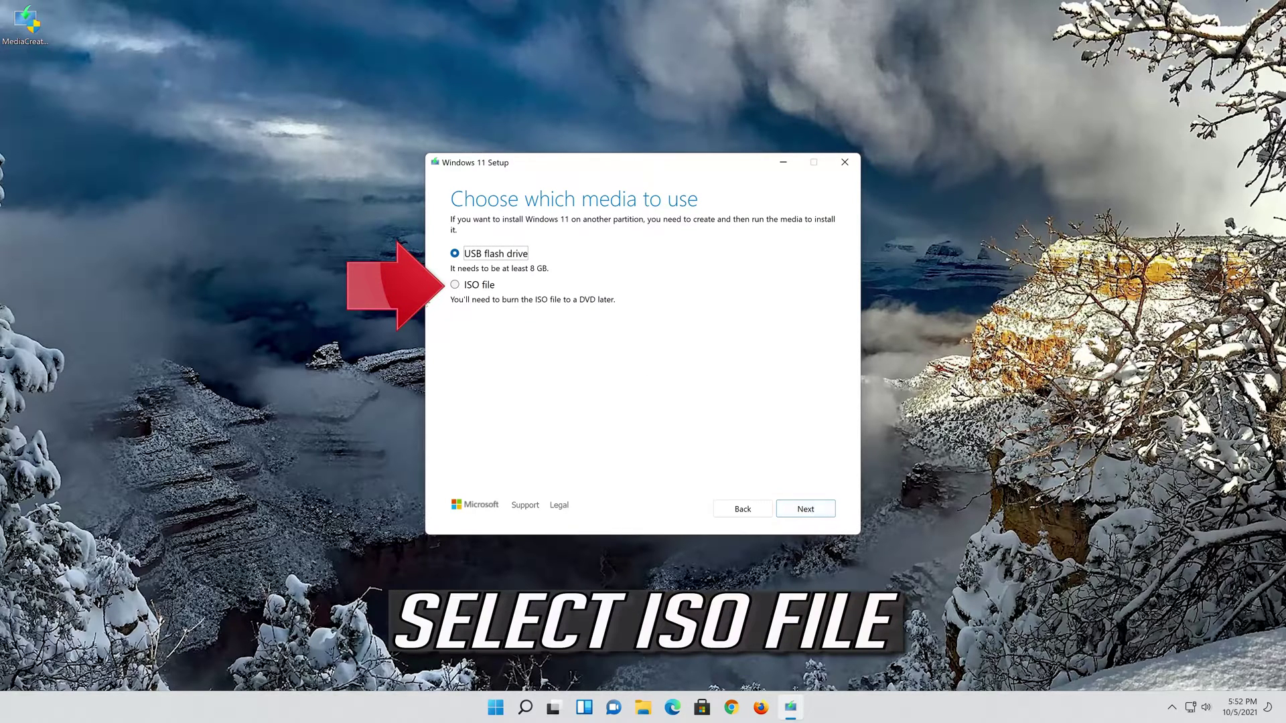
pyautogui.click(456, 286)
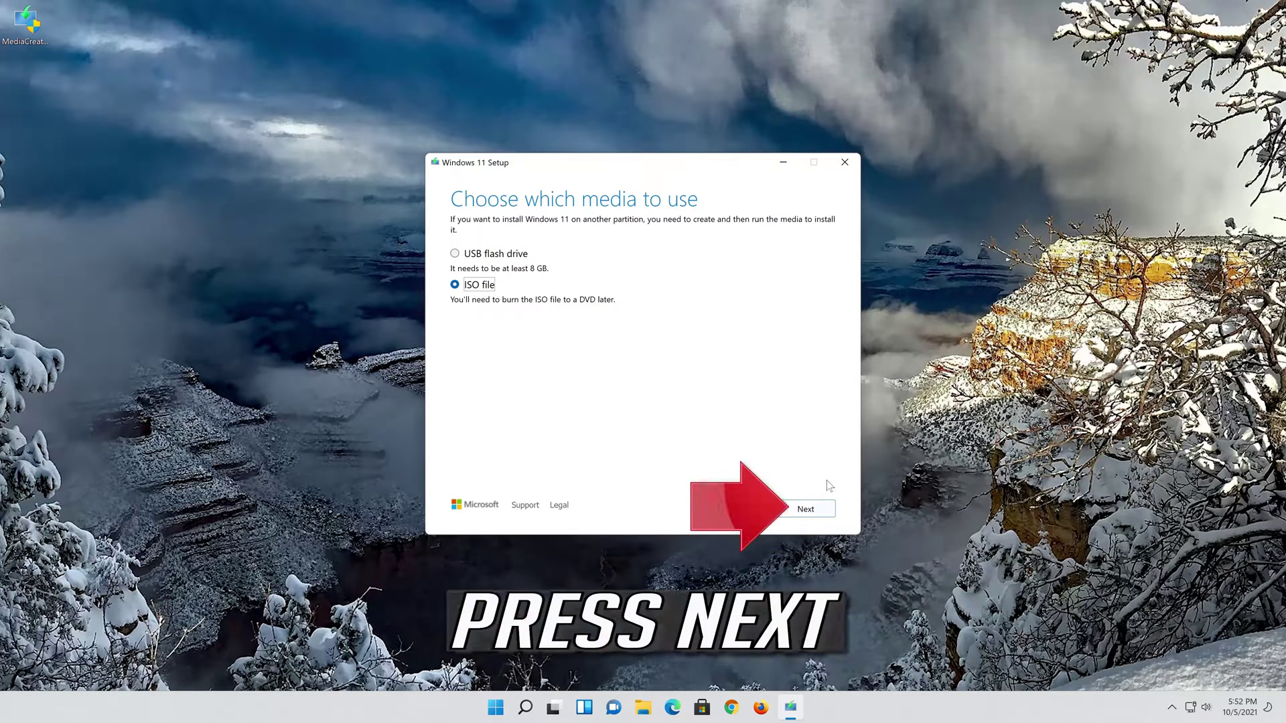
# Step: Save the ISO to the Desktop under the name 'Windows 11'
pyautogui.click(816, 508)
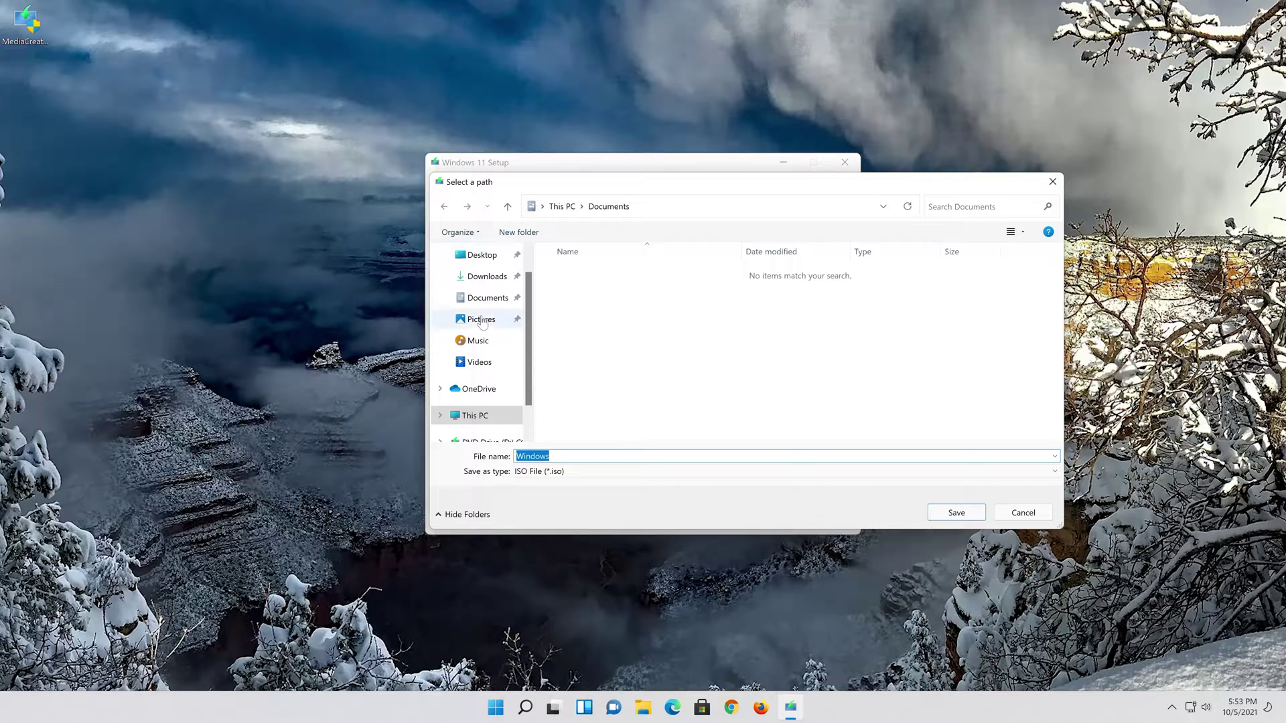
pyautogui.click(495, 255)
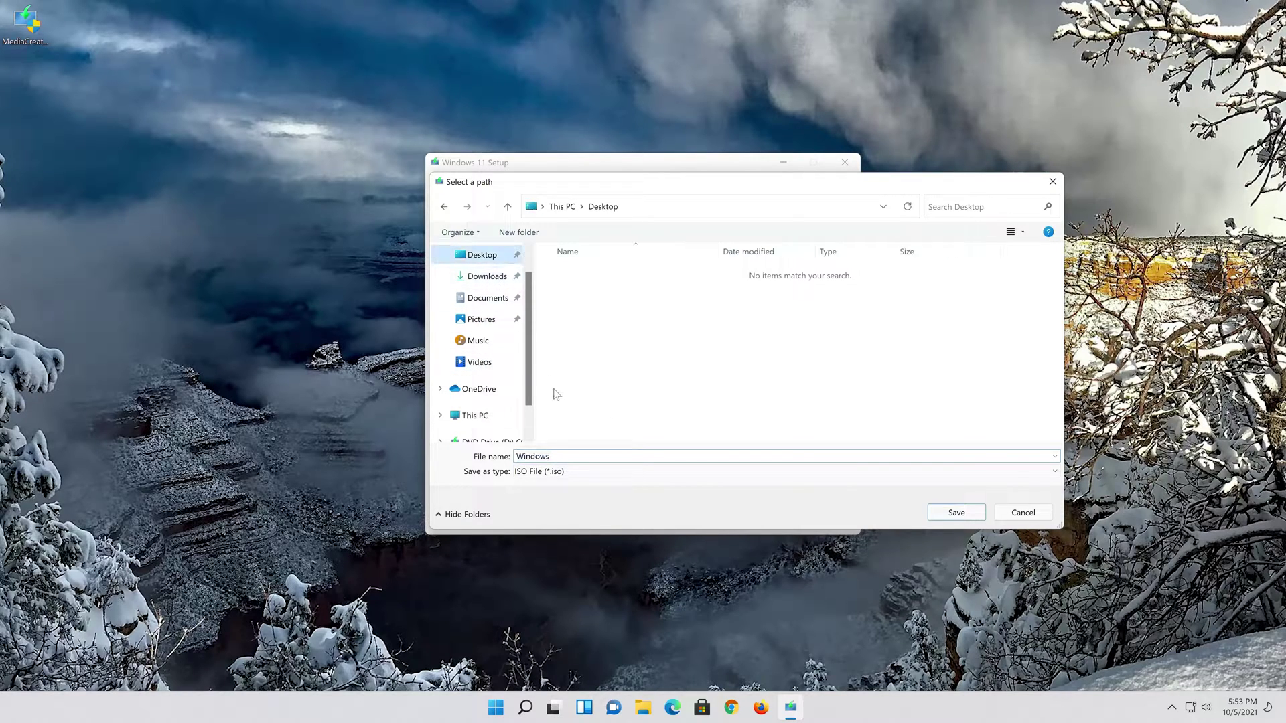
pyautogui.click(556, 456)
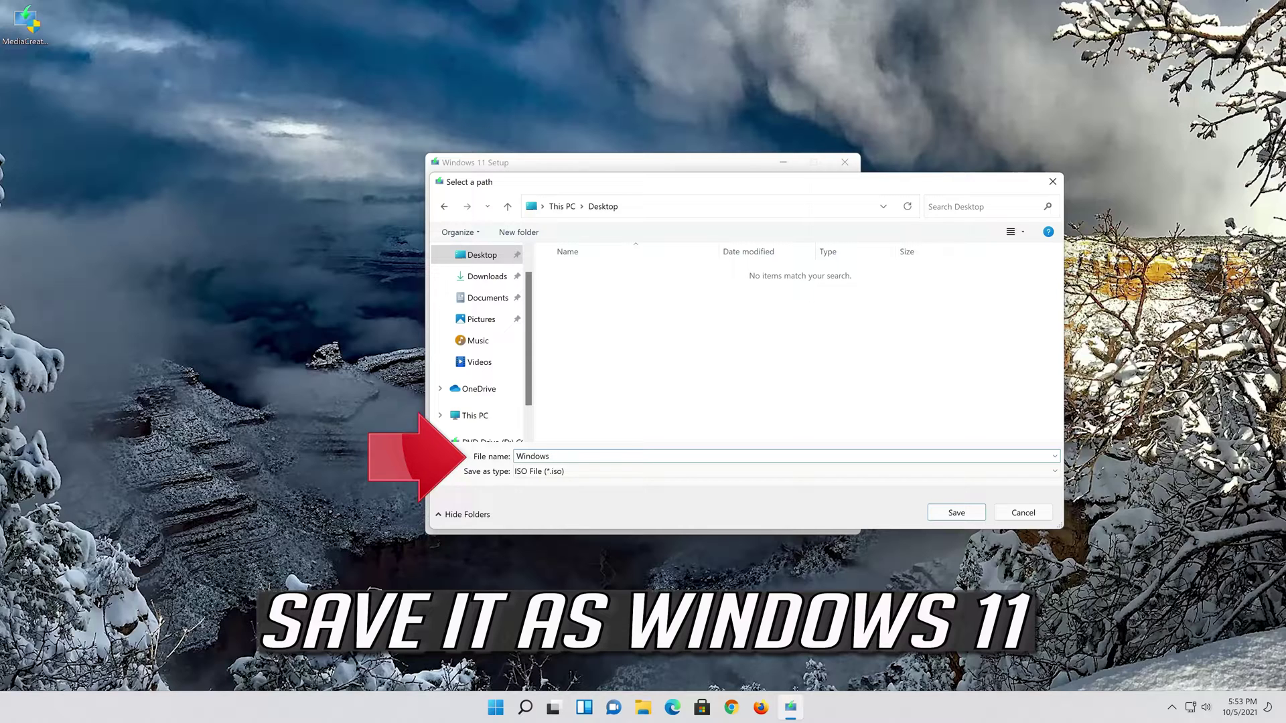
pyautogui.write('11')
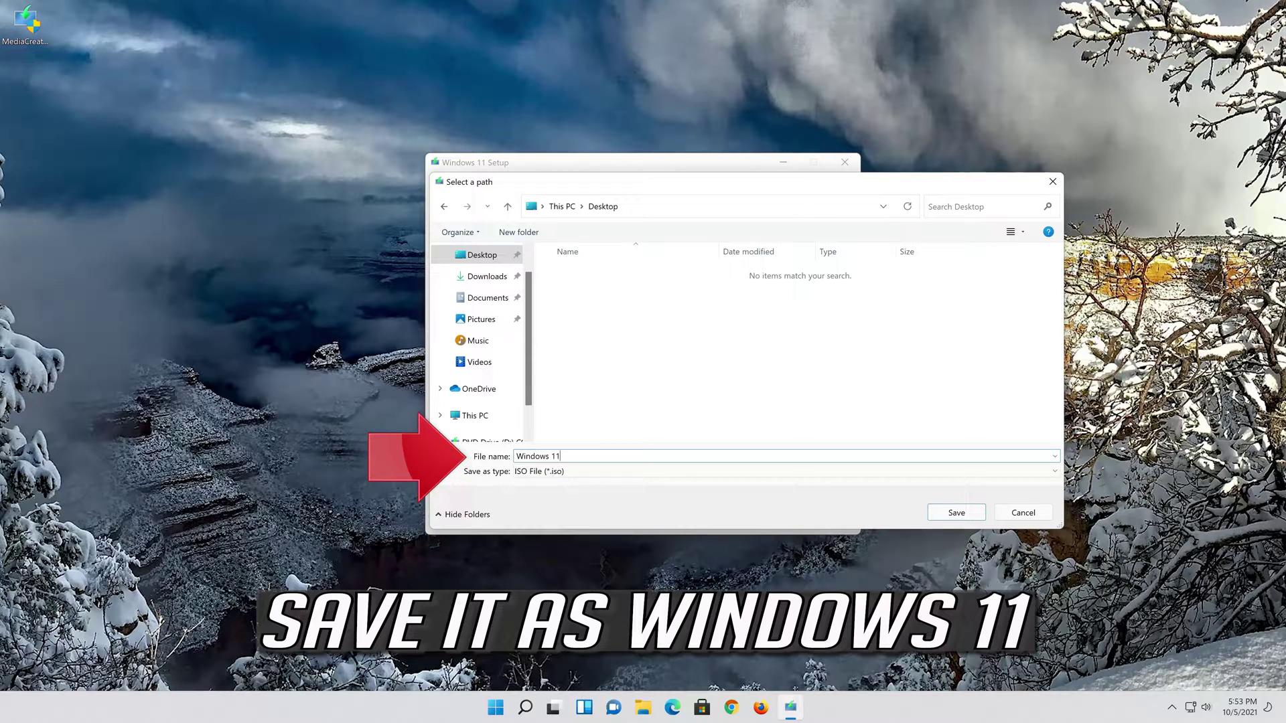
pyautogui.click(967, 519)
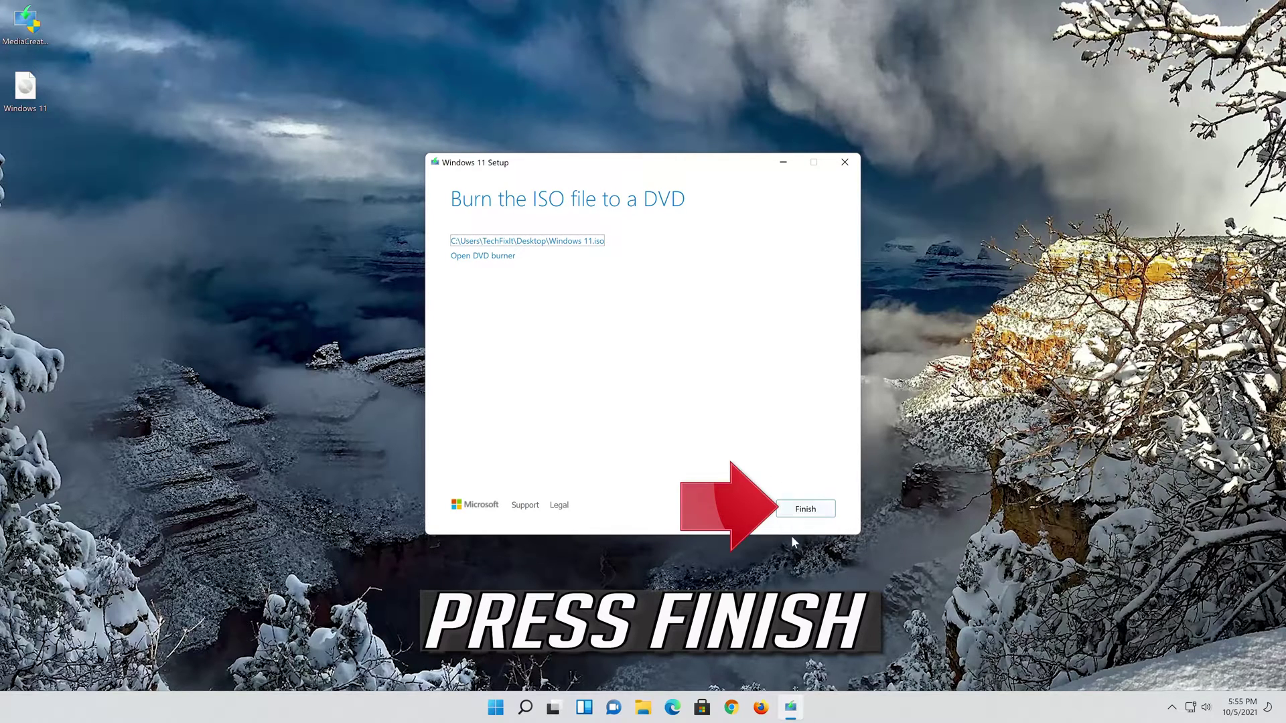
# Step: Close the Media Creation Tool, mount Windows 11.iso as DVD Drive (E:), and launch its setup
pyautogui.click(806, 510)
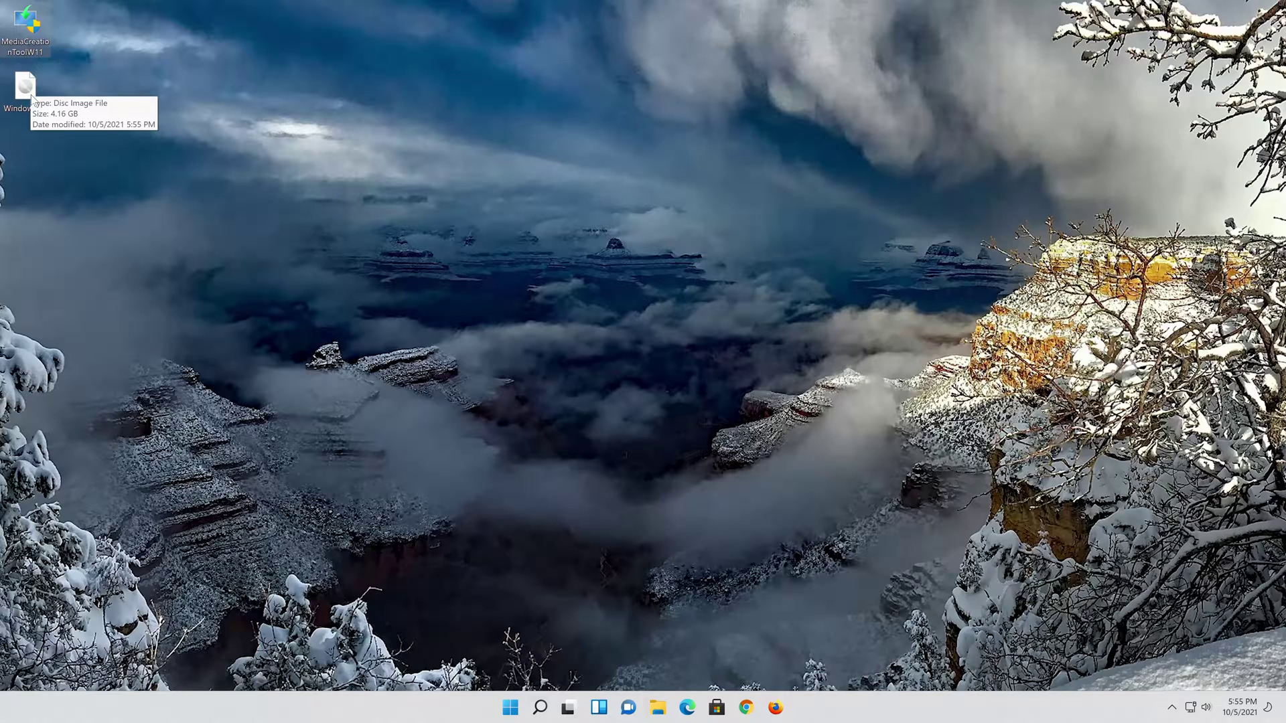
pyautogui.doubleClick(27, 87)
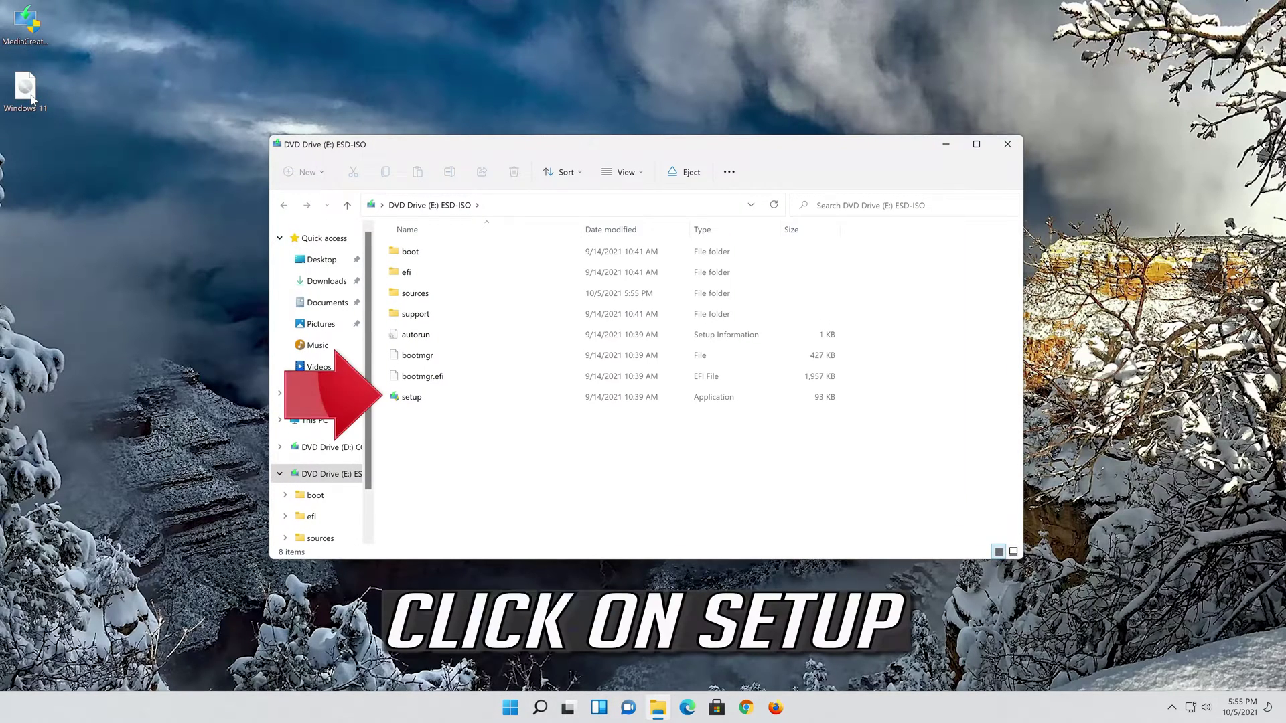
pyautogui.click(448, 393)
pyautogui.doubleClick(448, 396)
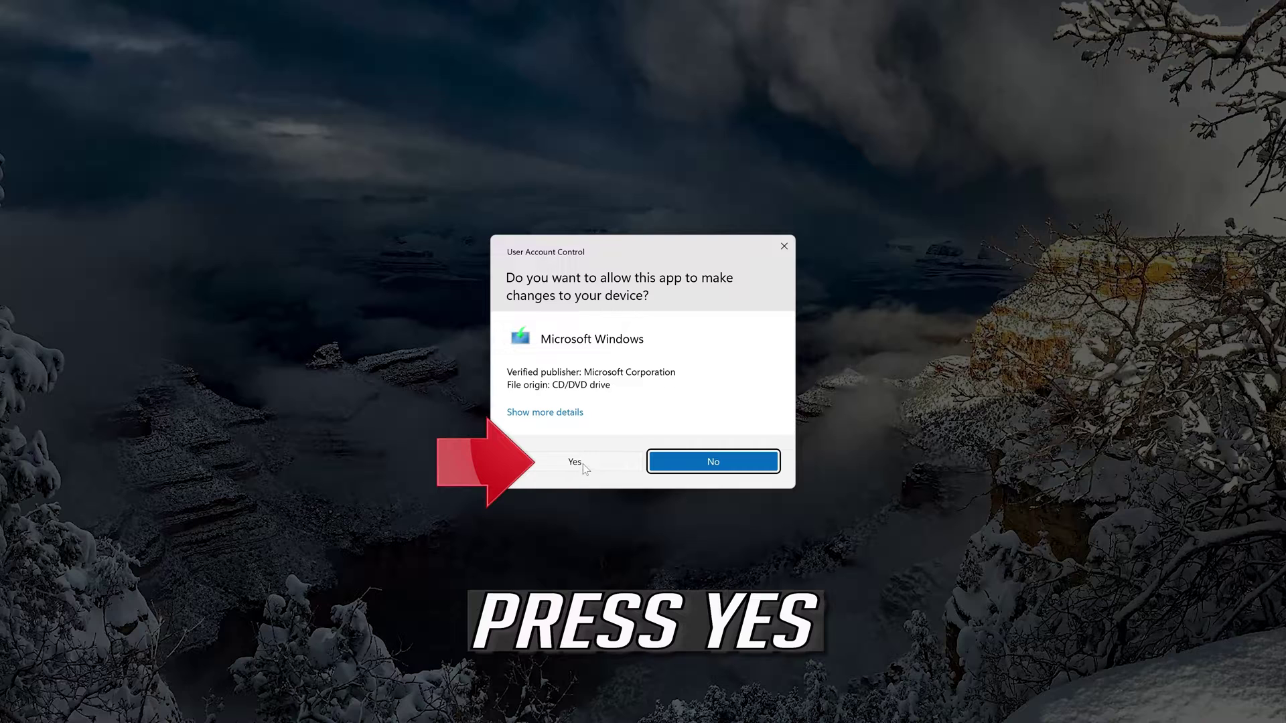
# Step: Allow setup in the UAC prompt, close File Explorer, and accept the Windows 11 license terms
pyautogui.click(577, 462)
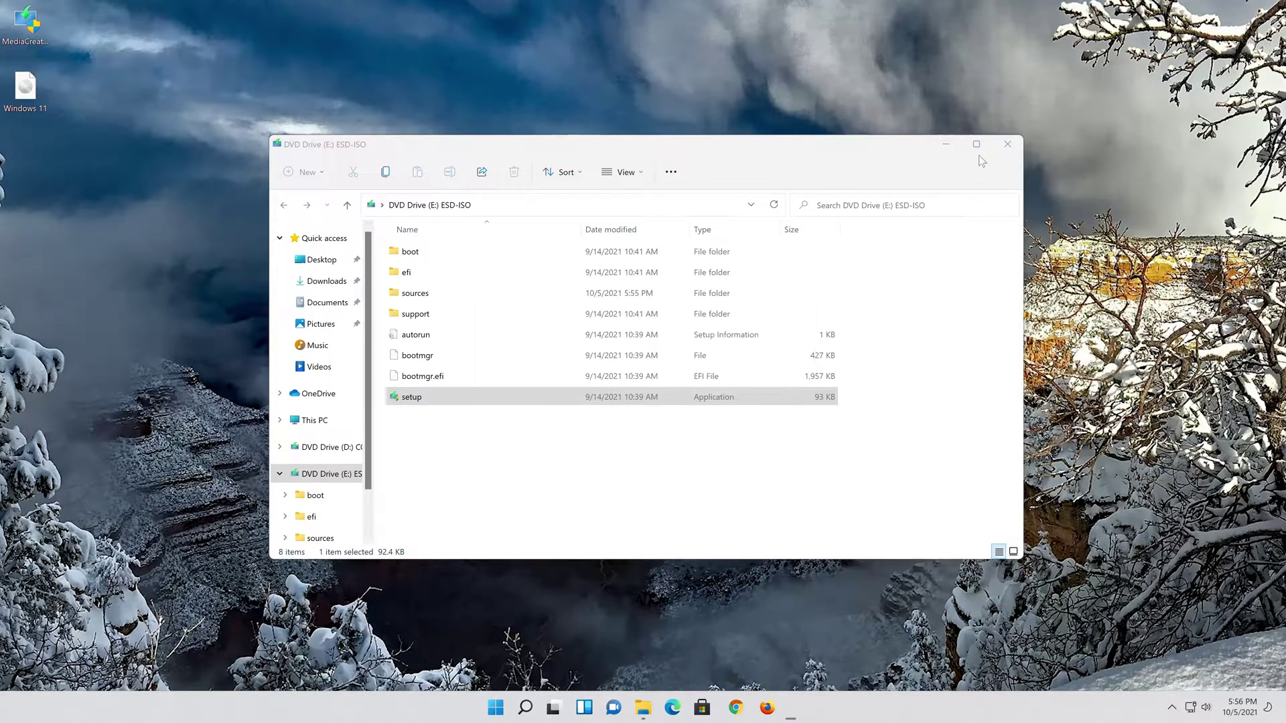
pyautogui.click(1006, 146)
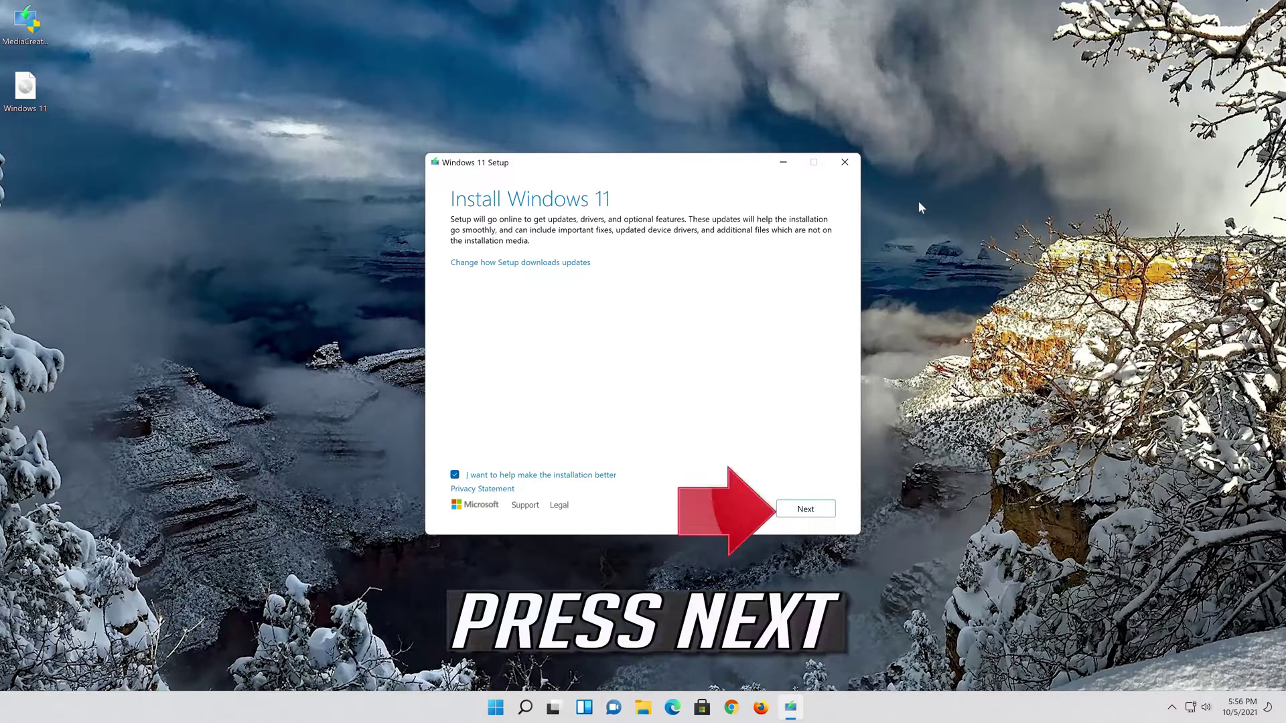
pyautogui.click(817, 515)
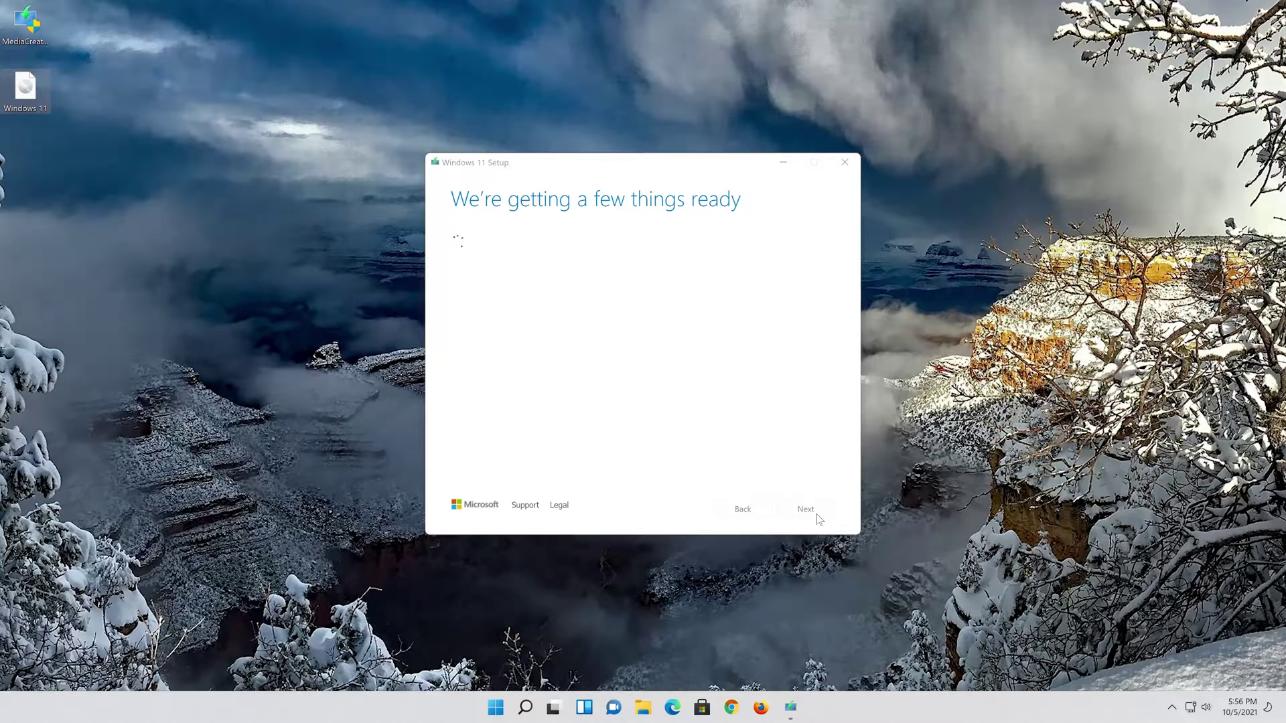
pyautogui.click(807, 514)
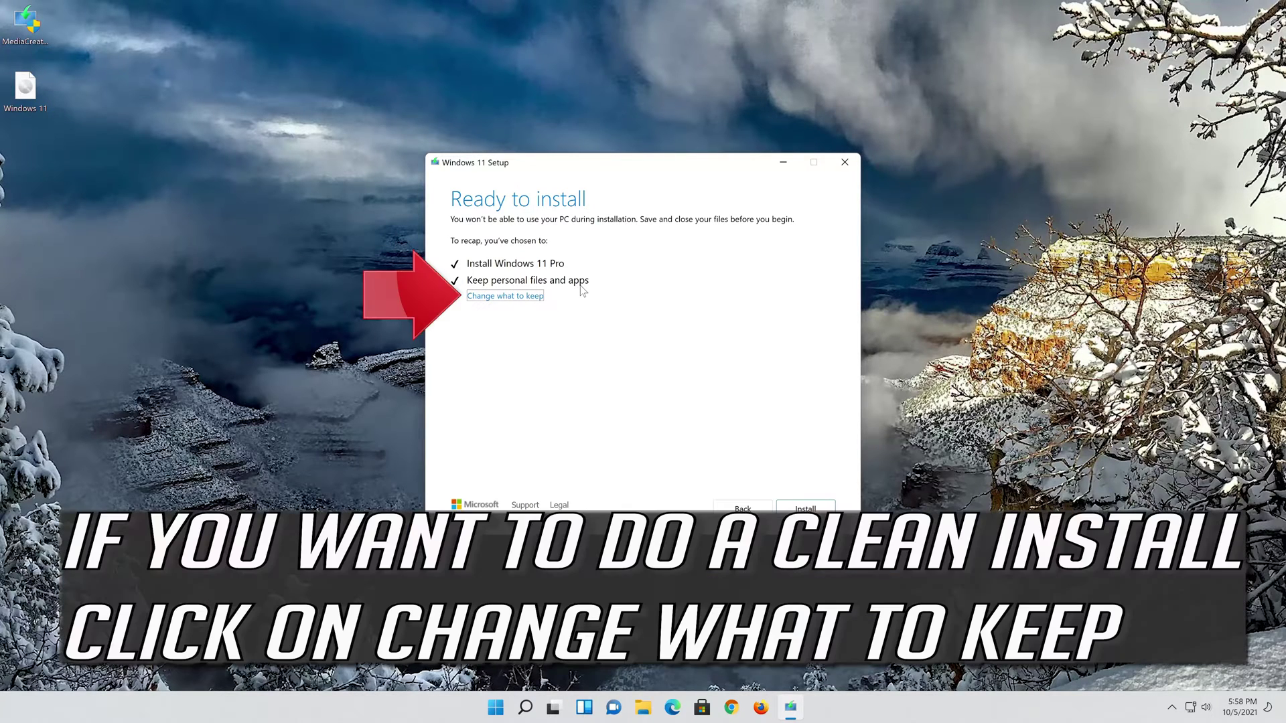
pyautogui.click(531, 299)
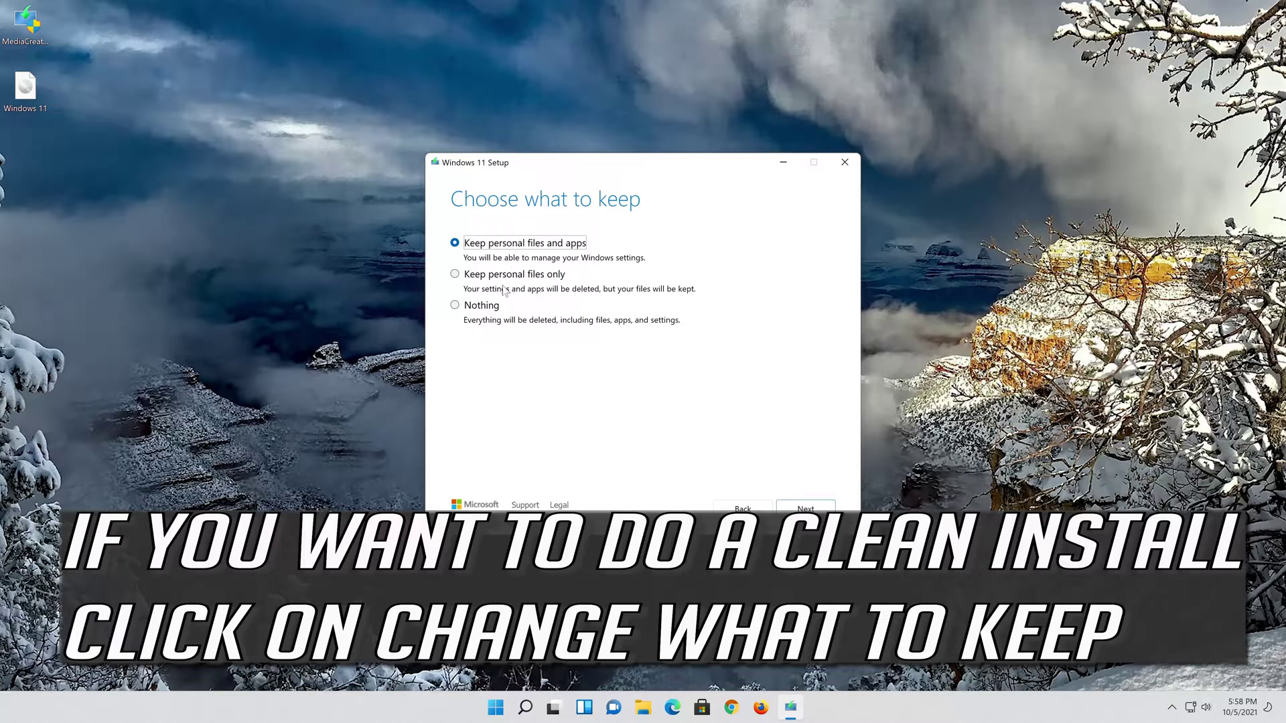
pyautogui.click(813, 510)
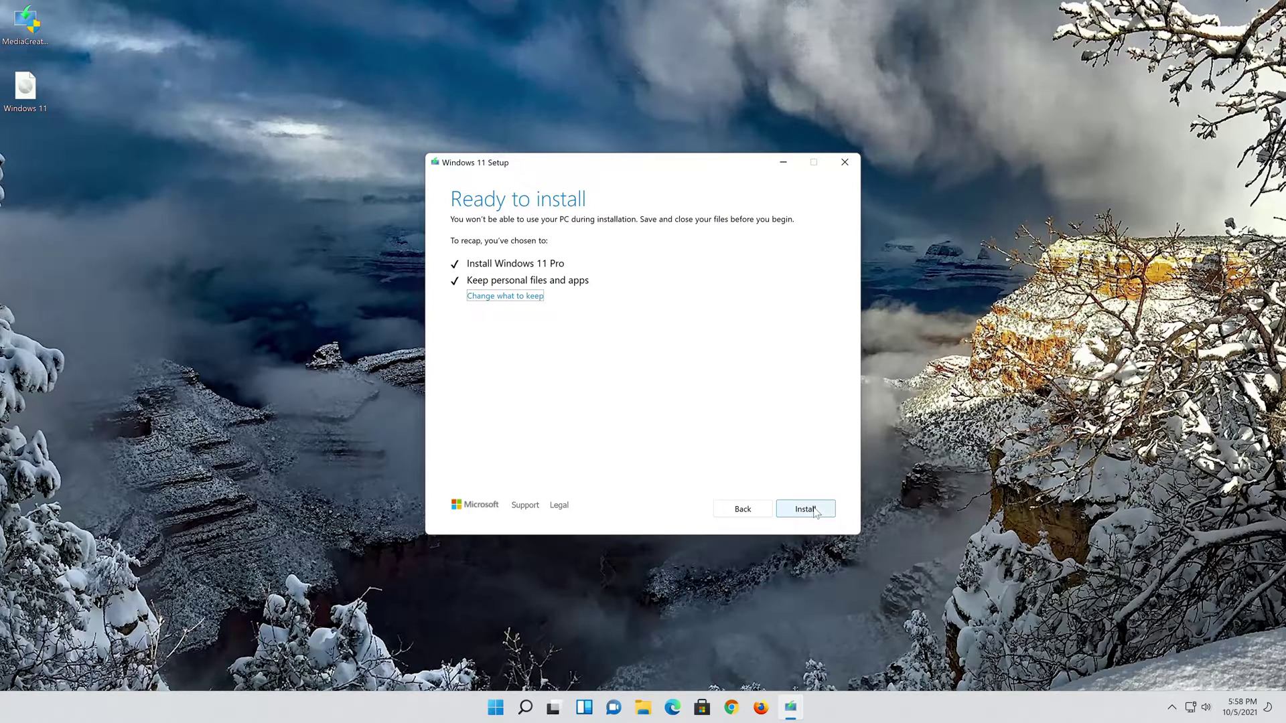
# Step: Begin installing Windows 11 Pro, keeping personal files and apps
pyautogui.click(813, 510)
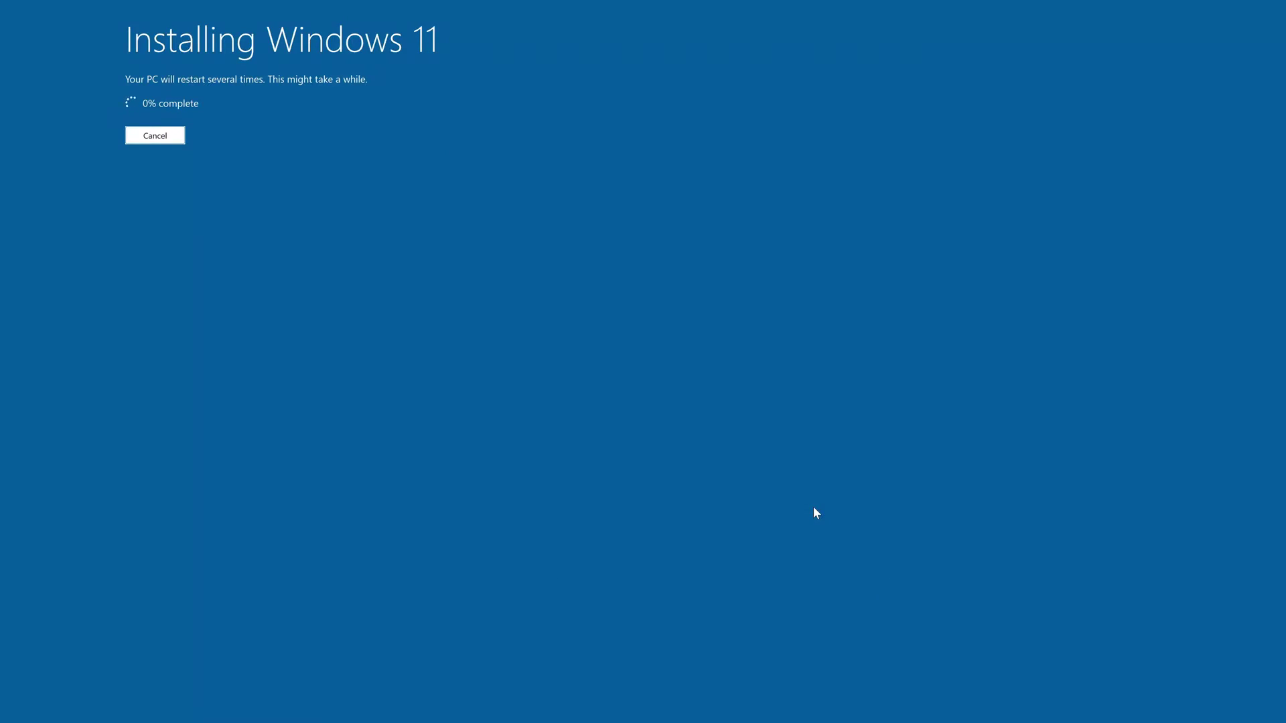